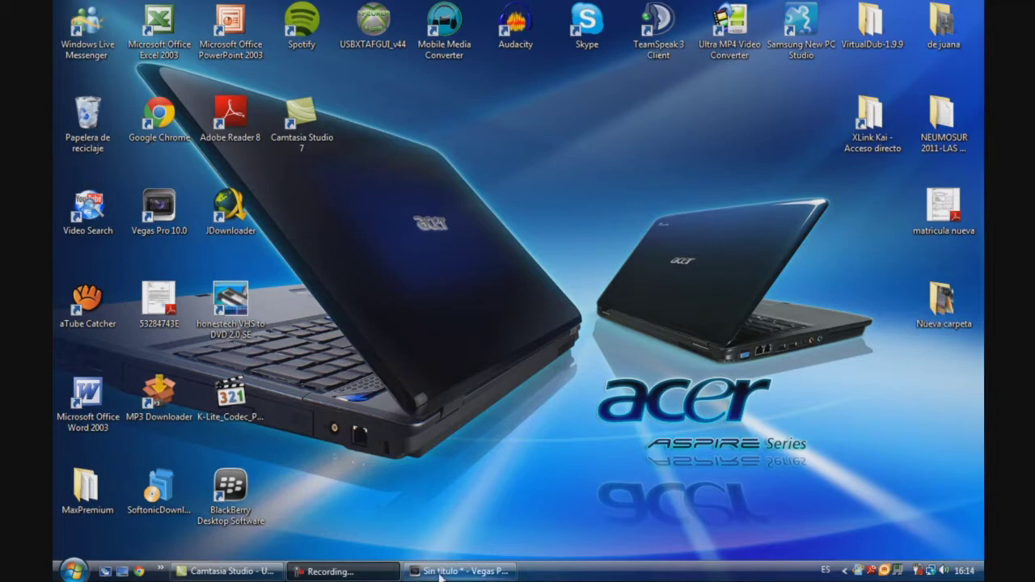
{"action": "mouse_move", "coordinate": [443, 576]}
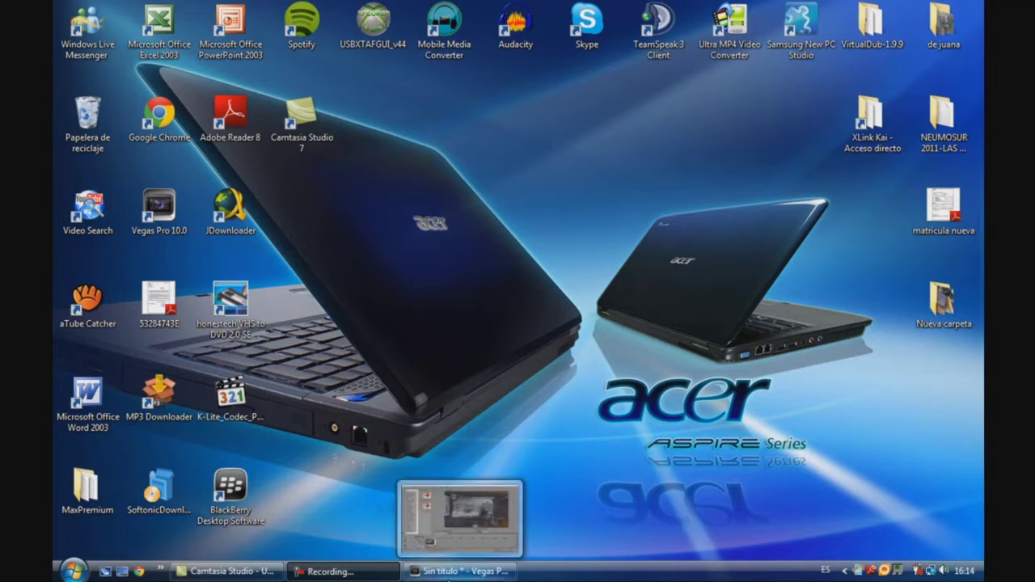
{"action": "left_click", "coordinate": [449, 574]}
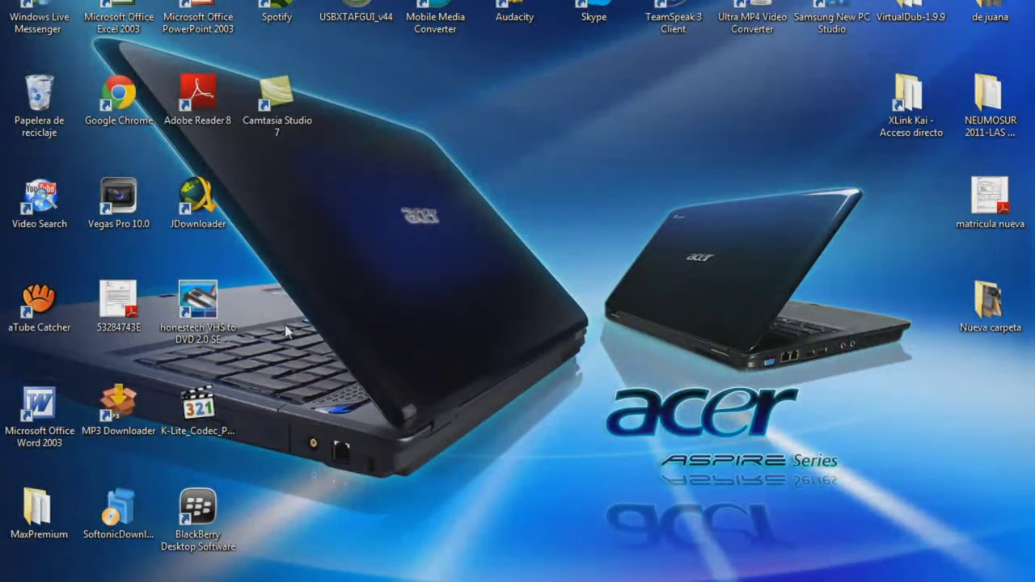
Step: Launch VirtualDub from the VirtualDub-1.9.9 desktop folder and switch it to AVI capture mode
{"action": "left_click_drag", "start_coordinate": [911, 12], "coordinate": [529, 239]}
{"action": "double_click", "coordinate": [496, 192]}
{"action": "double_click", "coordinate": [206, 384]}
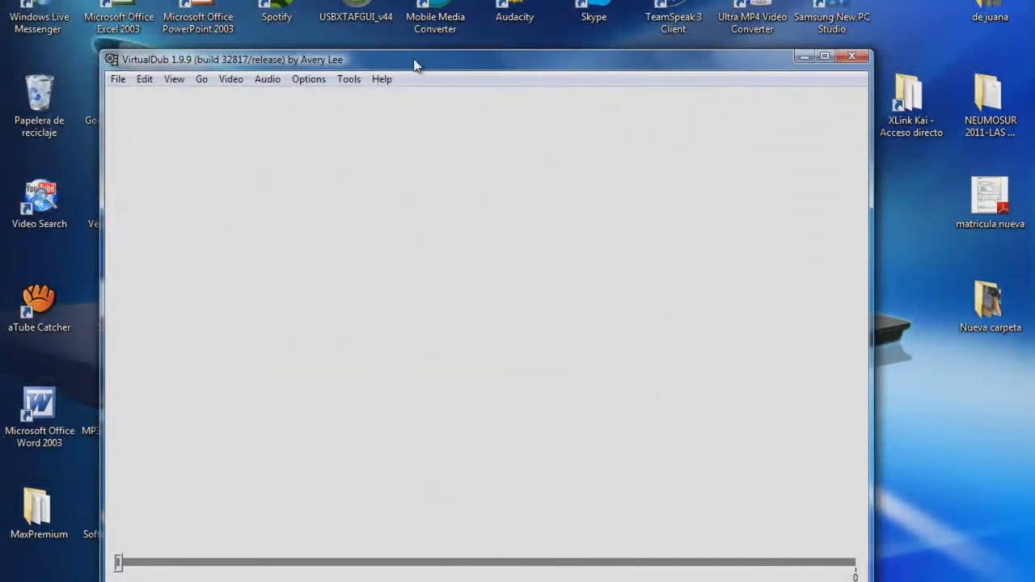
{"action": "left_click", "coordinate": [117, 80]}
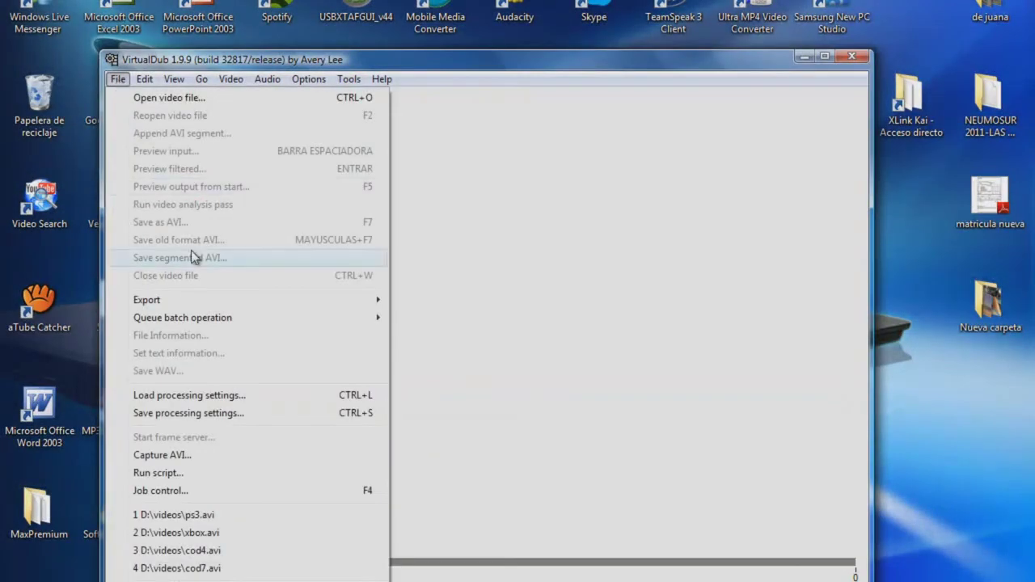
{"action": "left_click", "coordinate": [206, 454]}
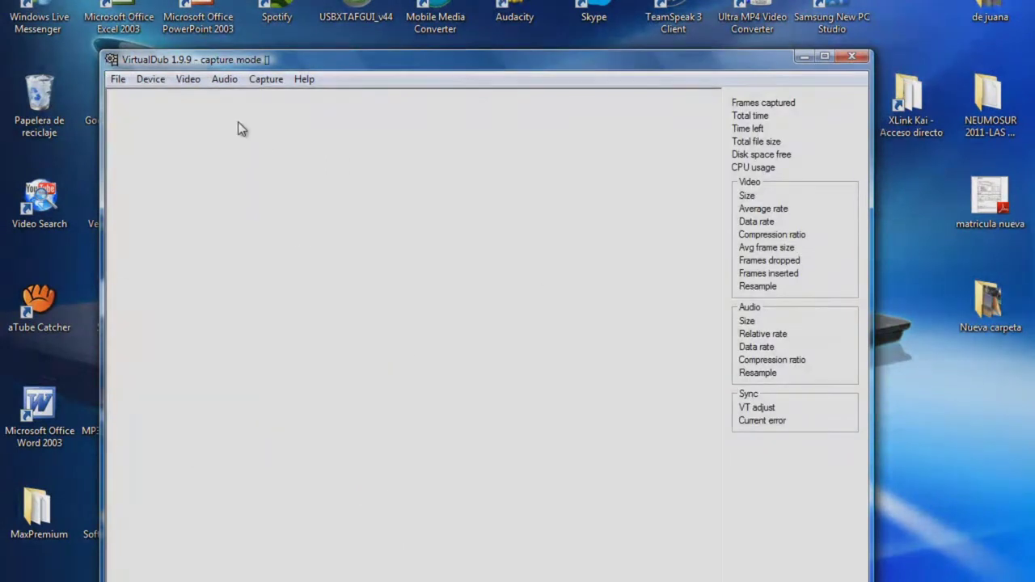
{"action": "left_click", "coordinate": [159, 81]}
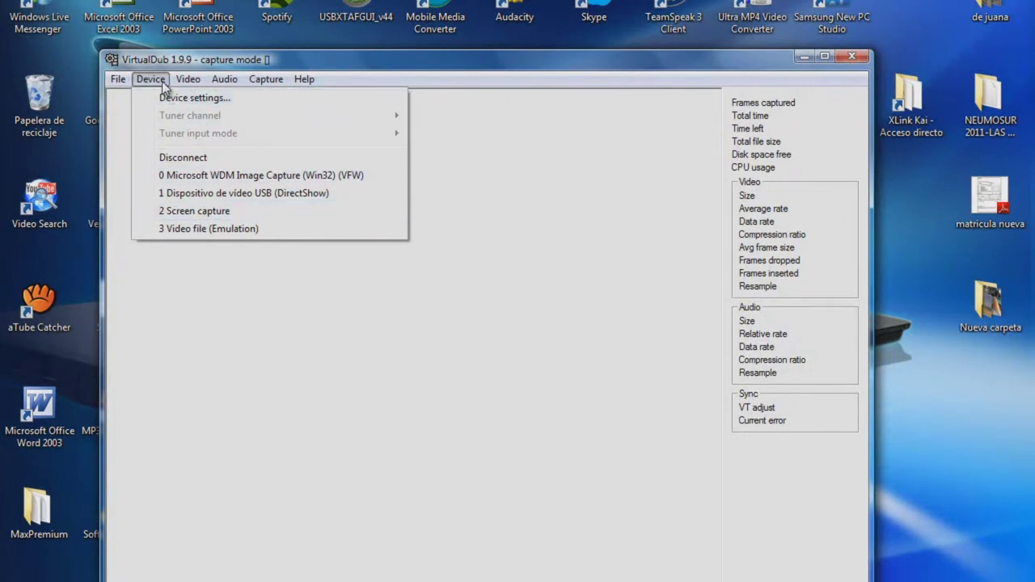
{"action": "left_click", "coordinate": [162, 81]}
{"action": "left_click", "coordinate": [181, 80]}
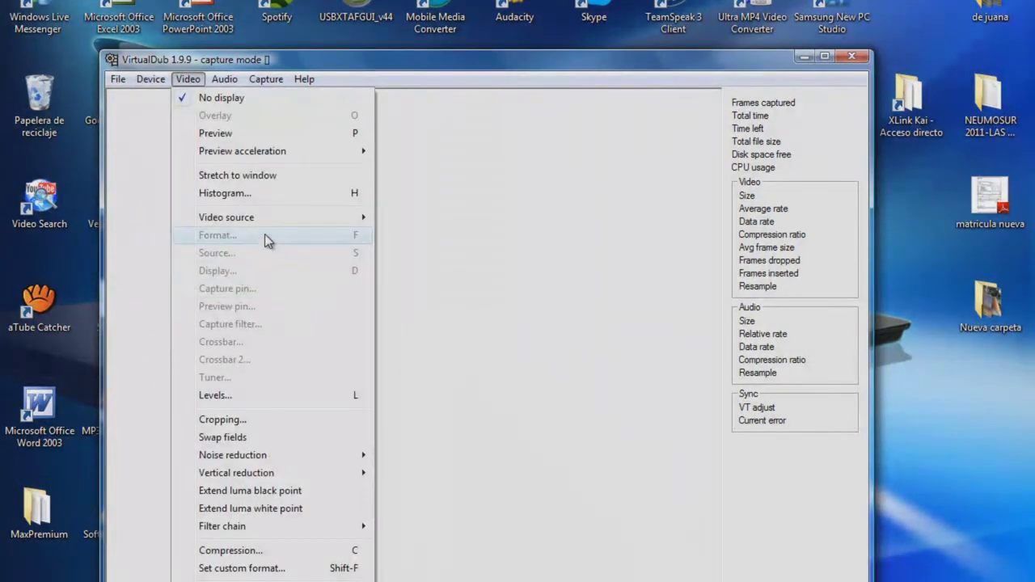
{"action": "mouse_move", "coordinate": [365, 218]}
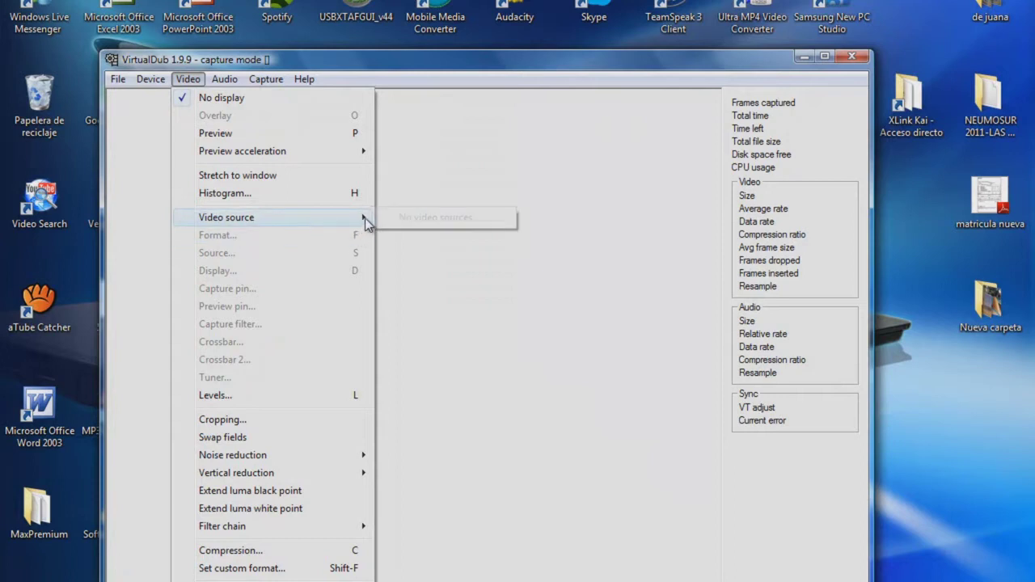
{"action": "left_click", "coordinate": [400, 244]}
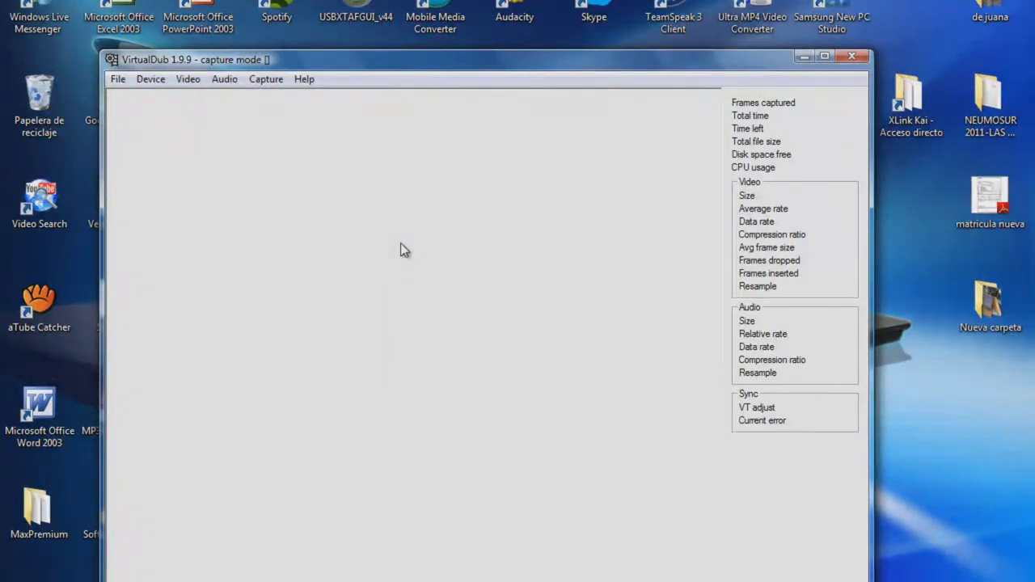
Step: Set the capture video compression to DivX 6.9.2 Codec (2 Logical CPUs), accepting its configuration with the 1080HD profile and 10000 kbps bit rate
{"action": "left_click", "coordinate": [189, 79]}
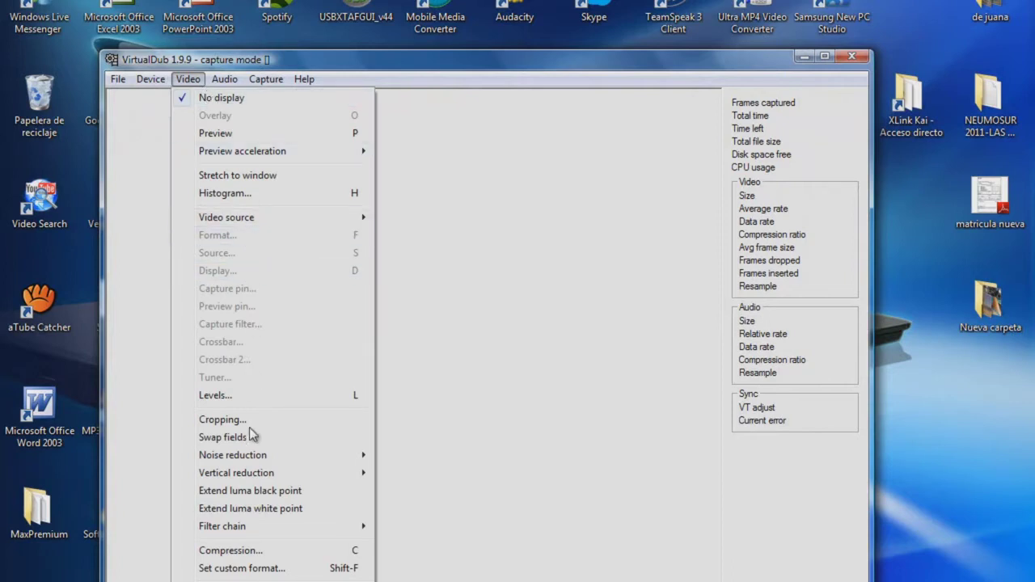
{"action": "left_click", "coordinate": [252, 551]}
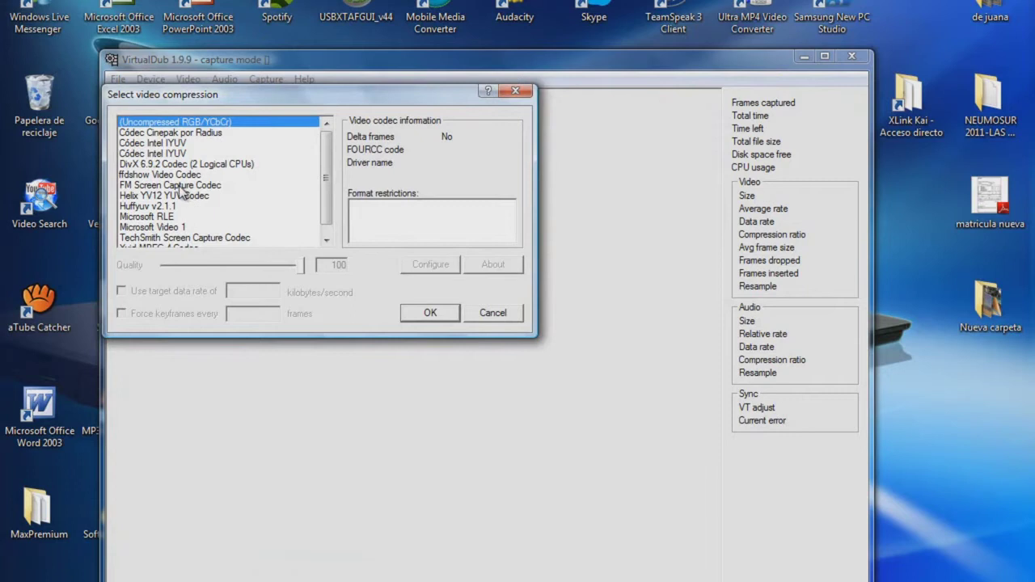
{"action": "left_click", "coordinate": [164, 164]}
{"action": "left_click", "coordinate": [162, 216]}
{"action": "left_click", "coordinate": [235, 155]}
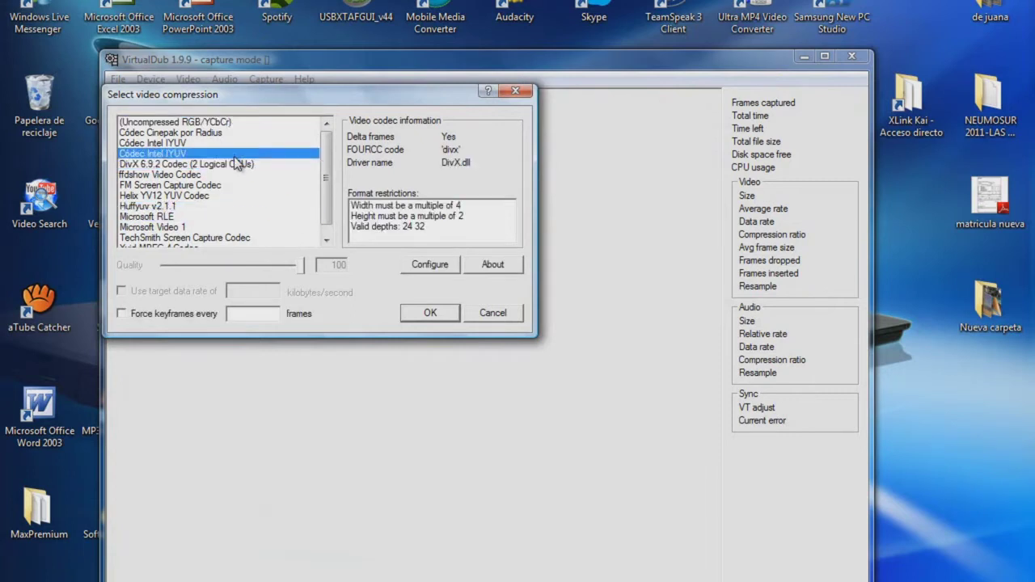
{"action": "left_click", "coordinate": [235, 161]}
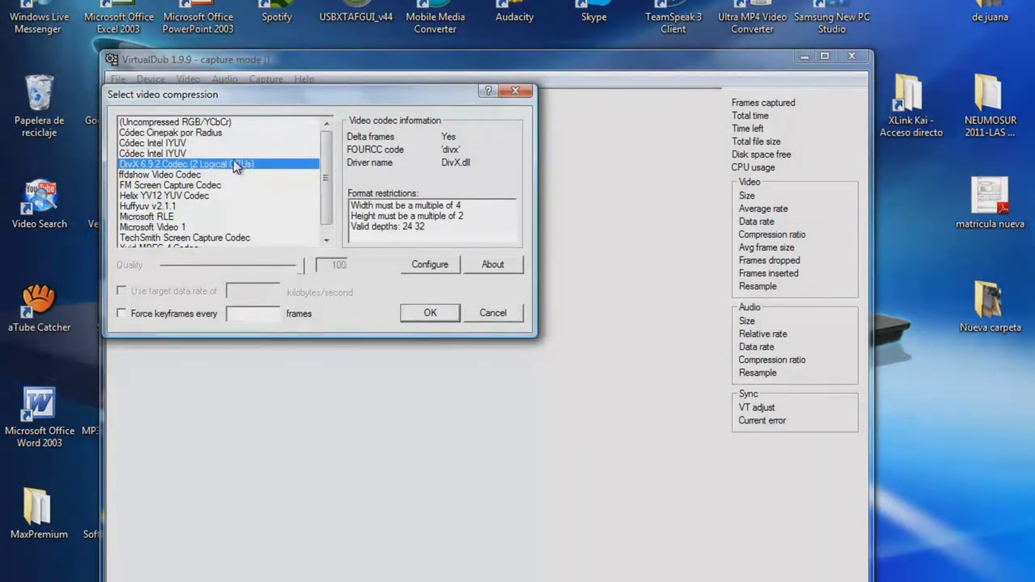
{"action": "left_click", "coordinate": [431, 265]}
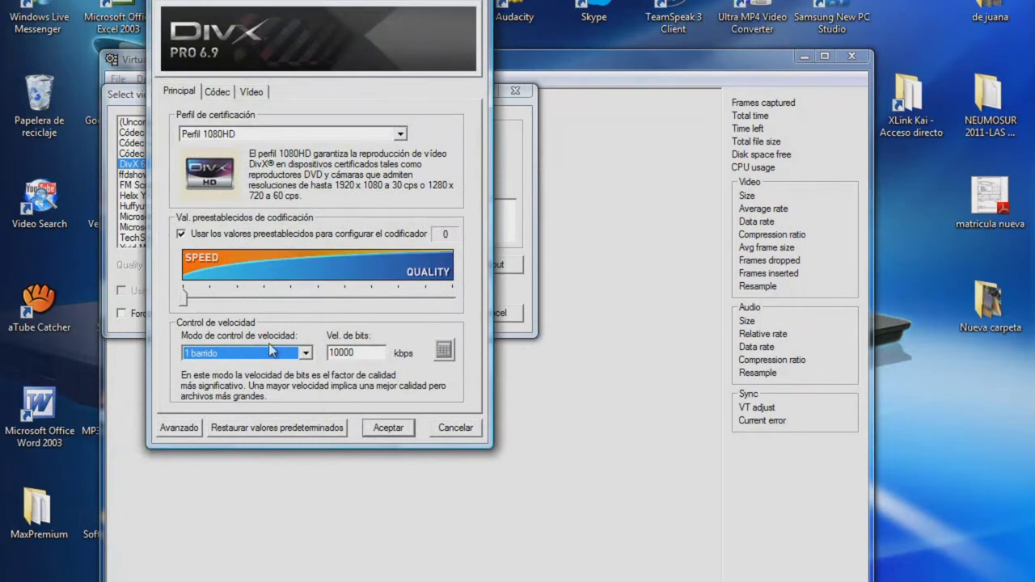
{"action": "left_click_drag", "start_coordinate": [373, 352], "coordinate": [325, 356]}
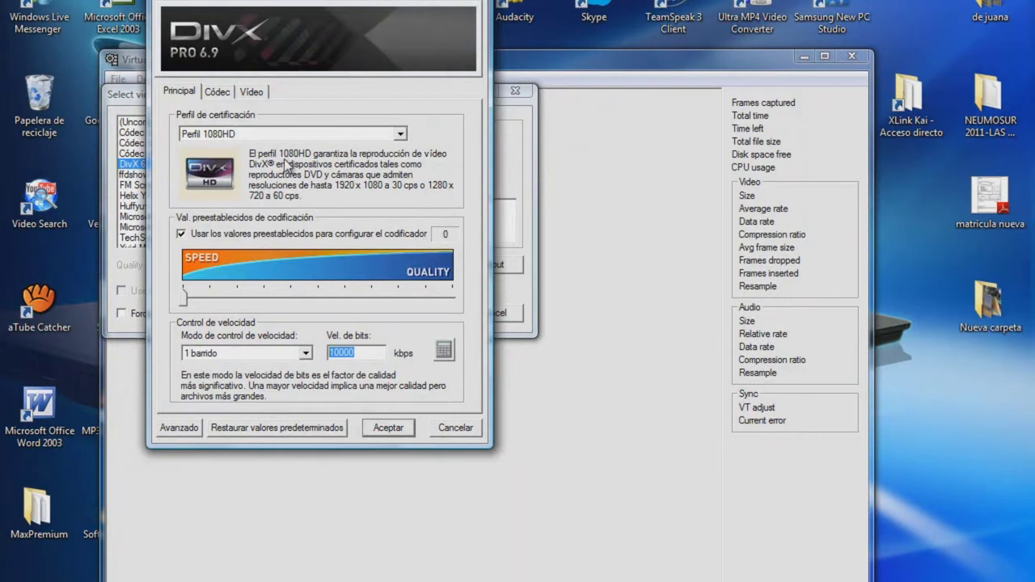
{"action": "left_click", "coordinate": [382, 428]}
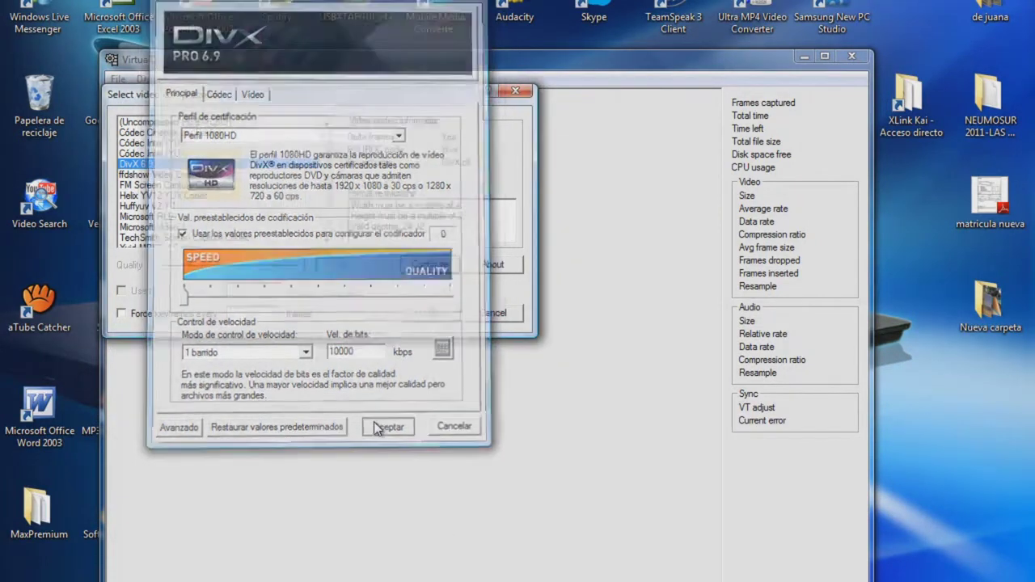
{"action": "left_click", "coordinate": [430, 314]}
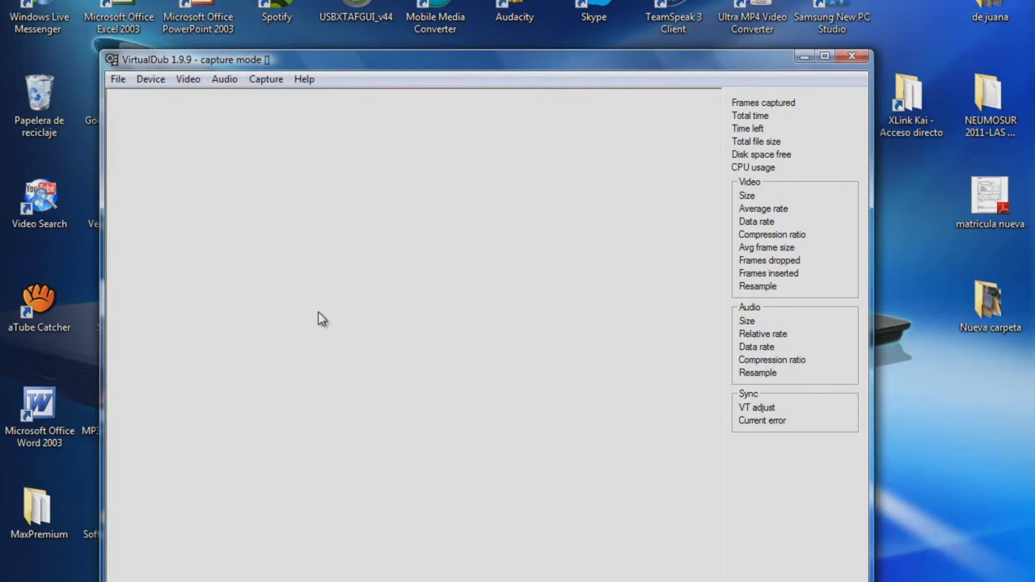
Step: Add the internal deinterlace filter to the capture filter chain, using the Yadif algorithm
{"action": "left_click", "coordinate": [187, 77]}
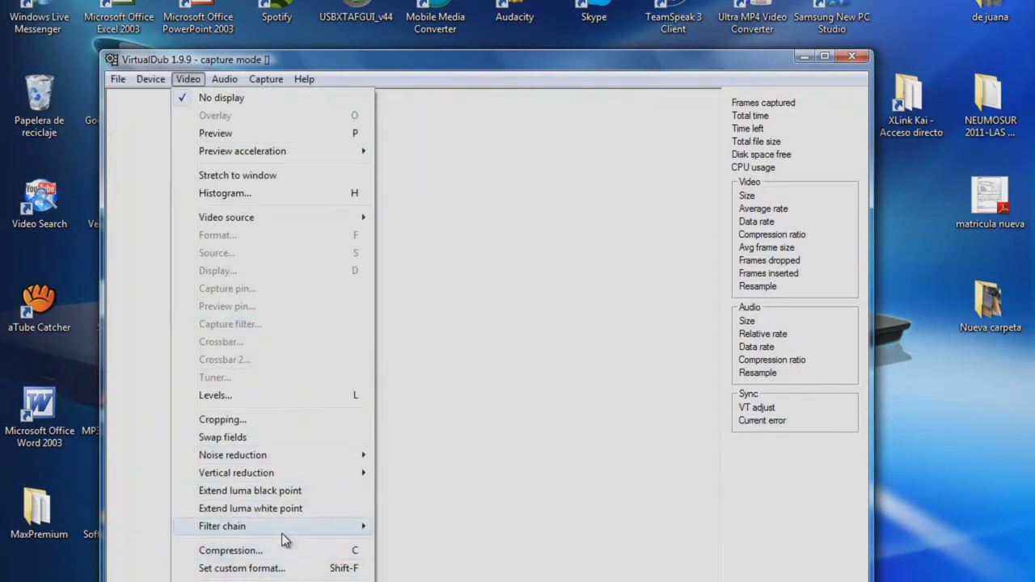
{"action": "mouse_move", "coordinate": [362, 532]}
{"action": "left_click", "coordinate": [420, 568]}
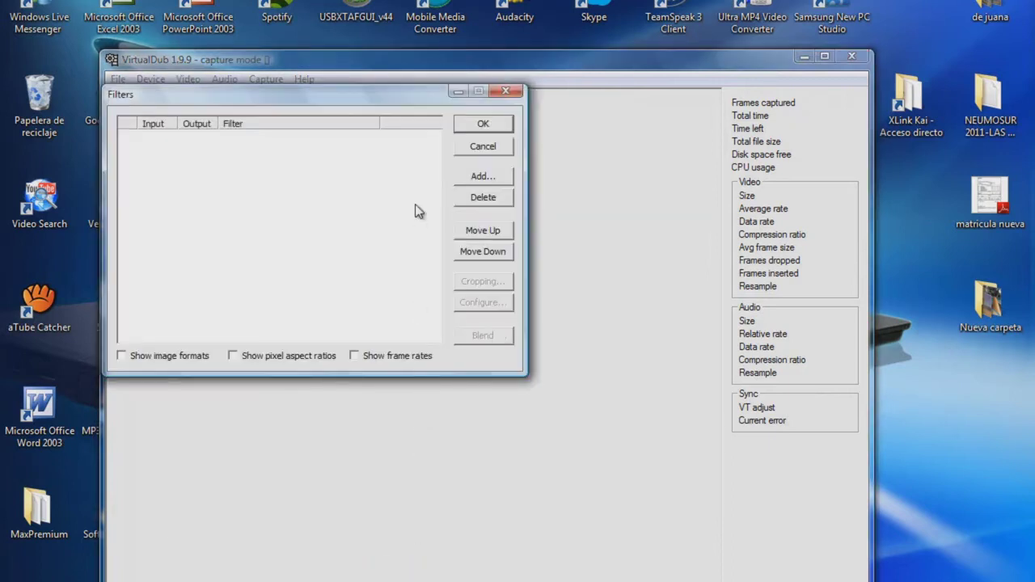
{"action": "left_click", "coordinate": [491, 177]}
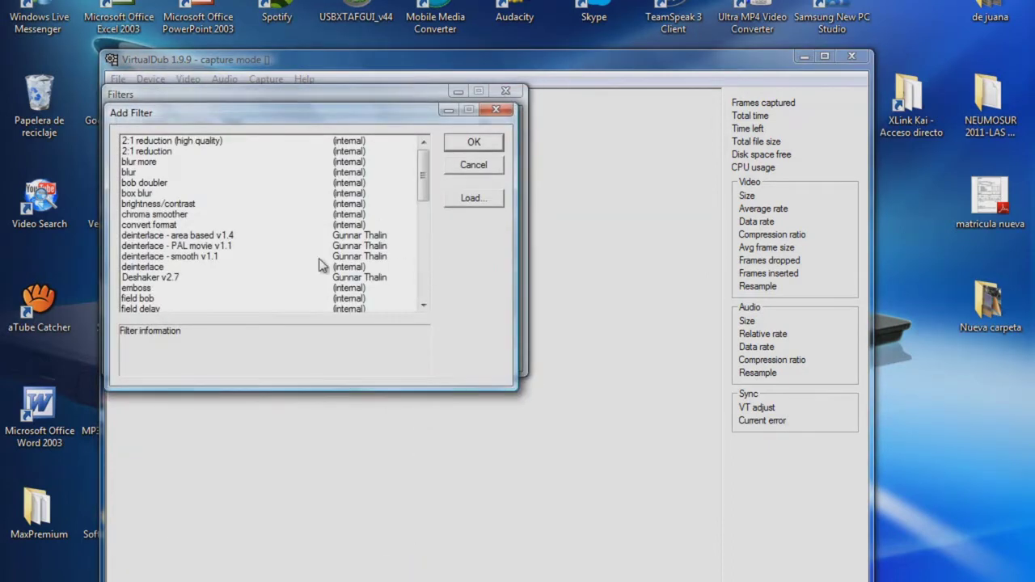
{"action": "double_click", "coordinate": [152, 269]}
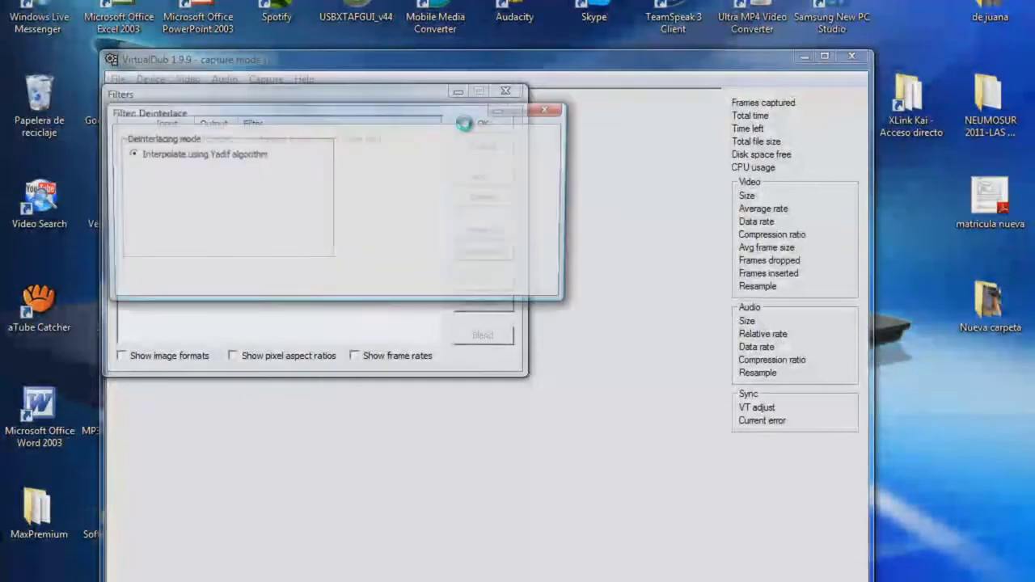
{"action": "left_click", "coordinate": [459, 278]}
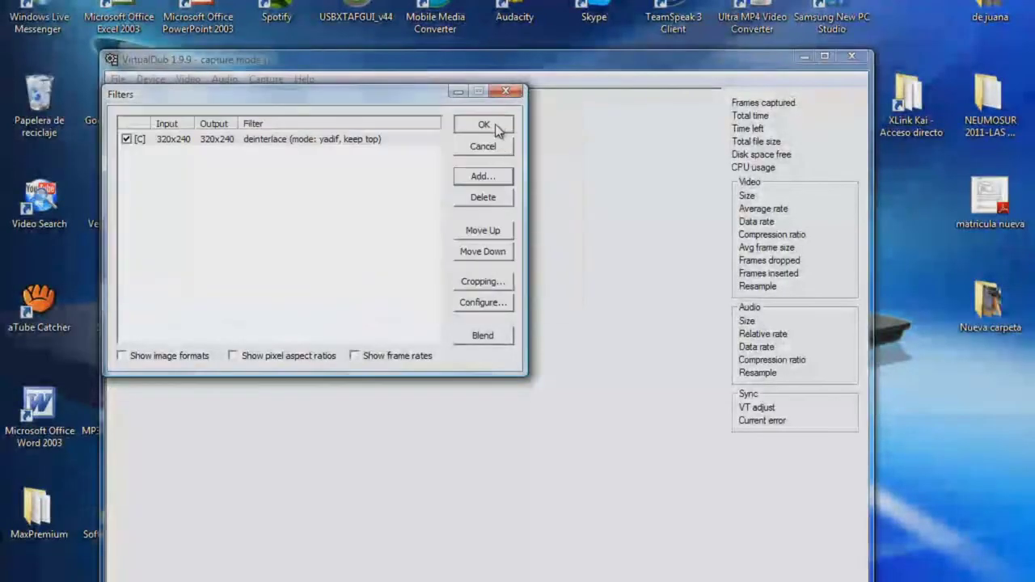
{"action": "left_click", "coordinate": [494, 124]}
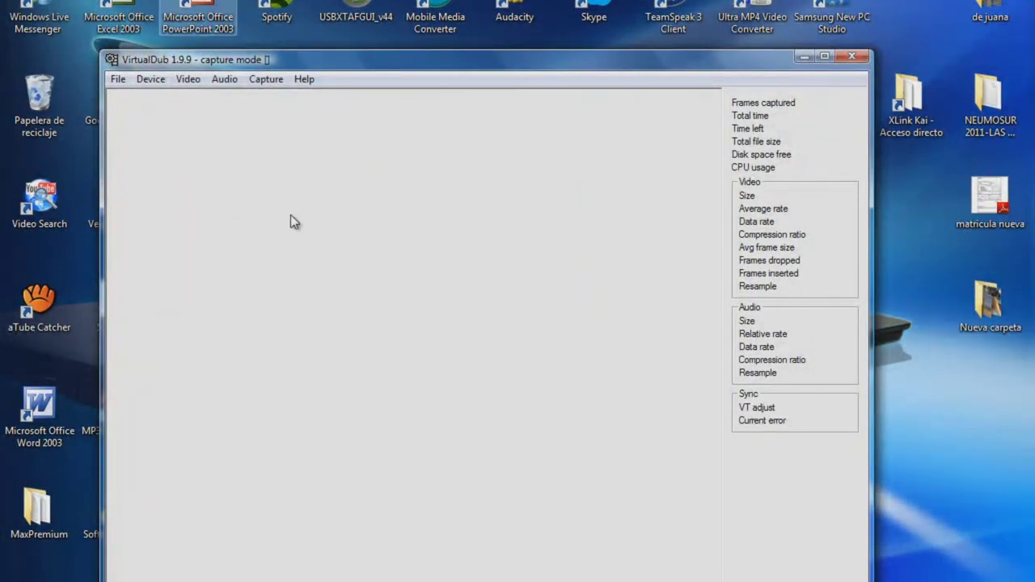
{"action": "left_click", "coordinate": [183, 78]}
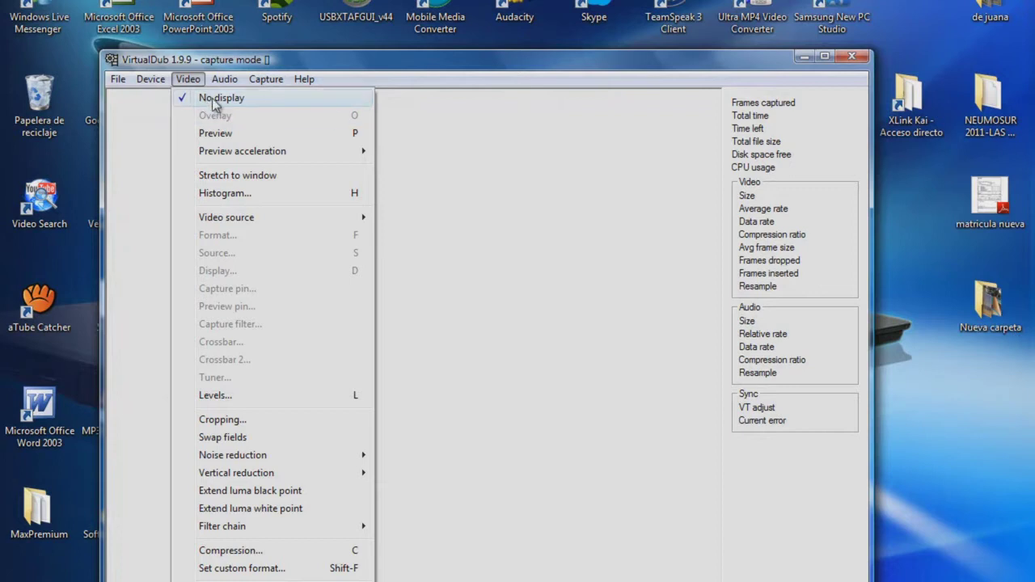
{"action": "left_click", "coordinate": [511, 224]}
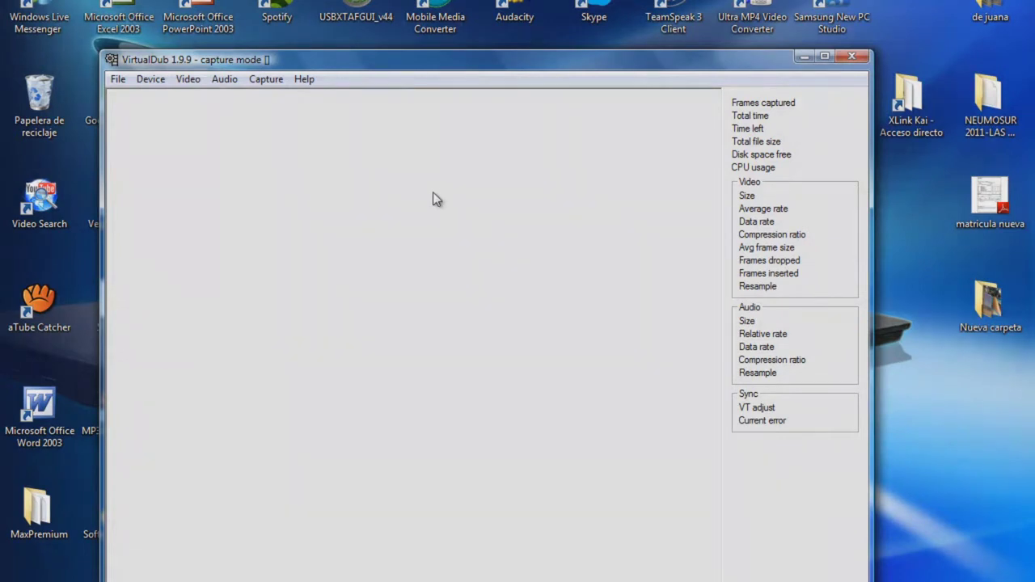
{"action": "left_click", "coordinate": [187, 79]}
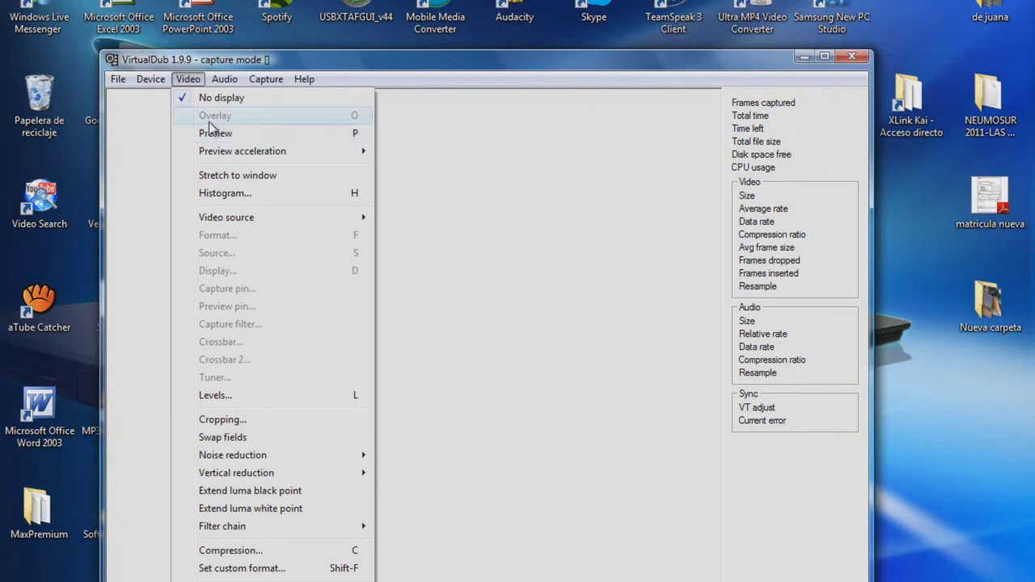
{"action": "left_click", "coordinate": [461, 232]}
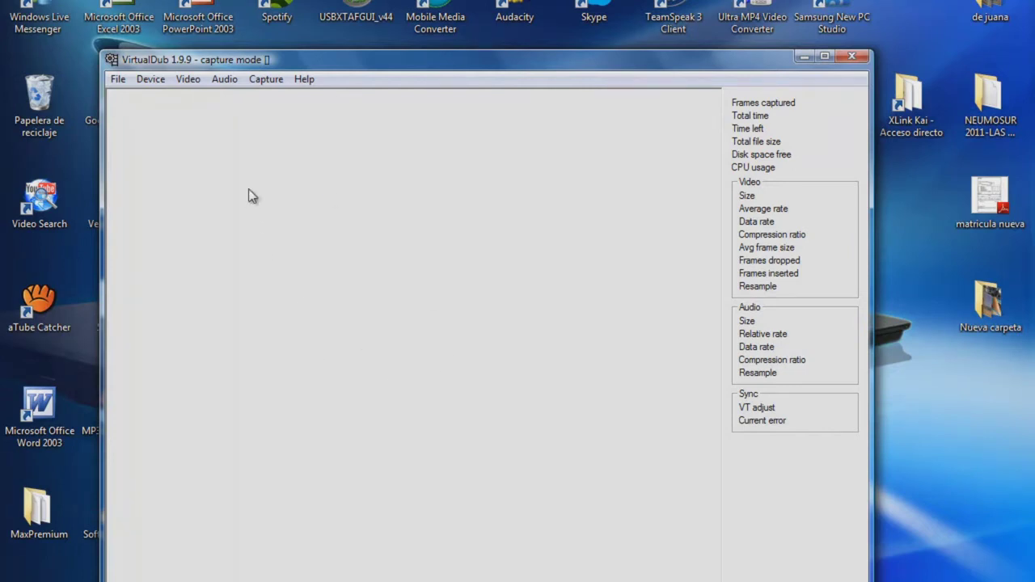
Step: Enter kskskdksdk as the capture file name on DATA (D:) and cancel without saving
{"action": "left_click", "coordinate": [114, 80]}
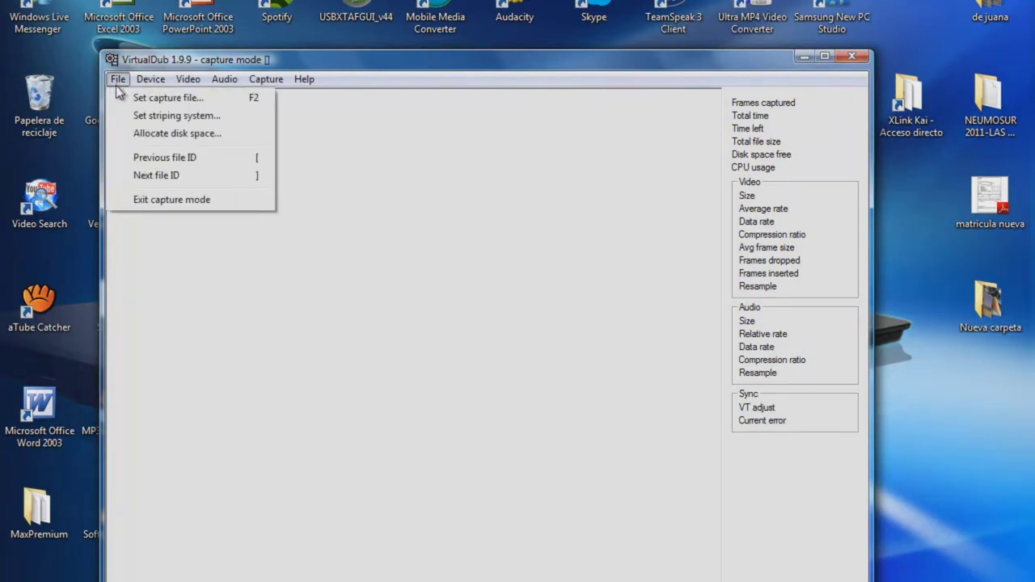
{"action": "left_click", "coordinate": [137, 98]}
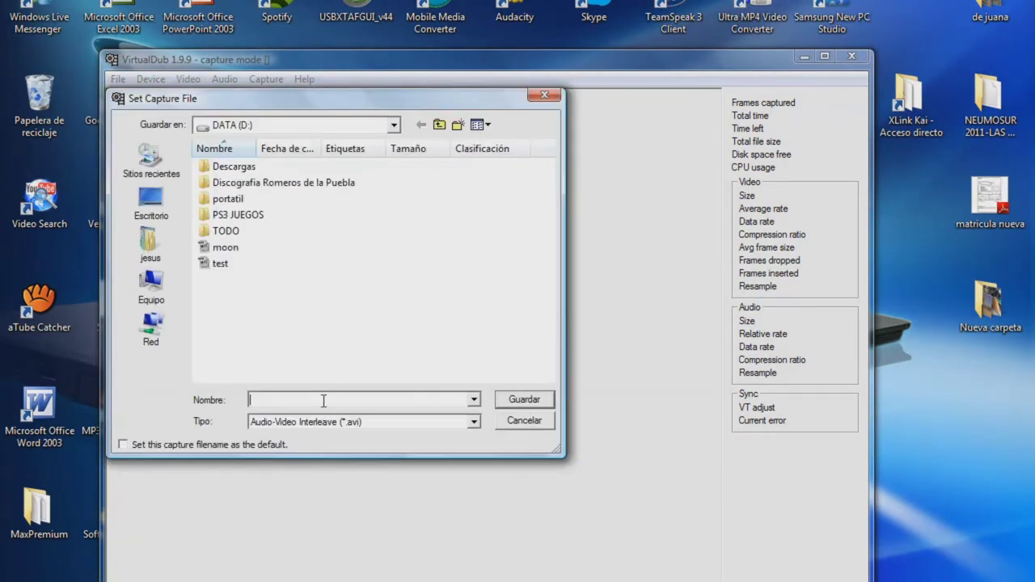
{"action": "type", "text": "ksksdkdksdk"}
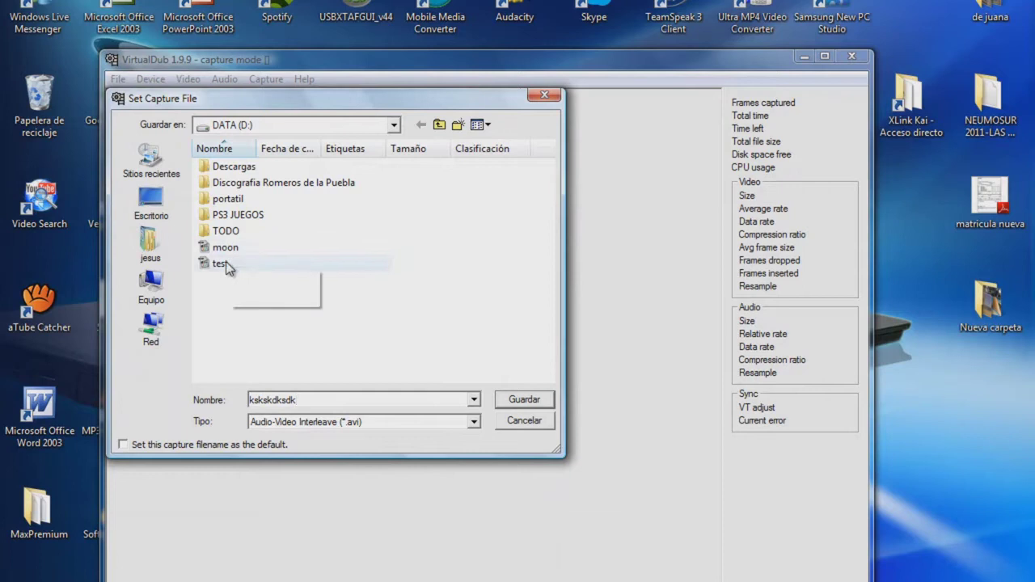
{"action": "left_click", "coordinate": [544, 96]}
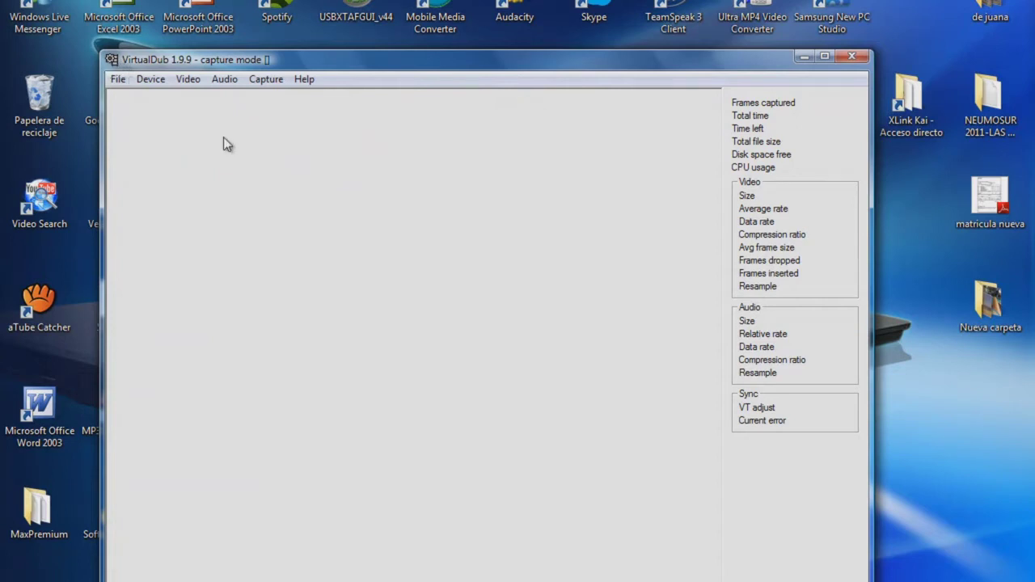
{"action": "left_click", "coordinate": [271, 84]}
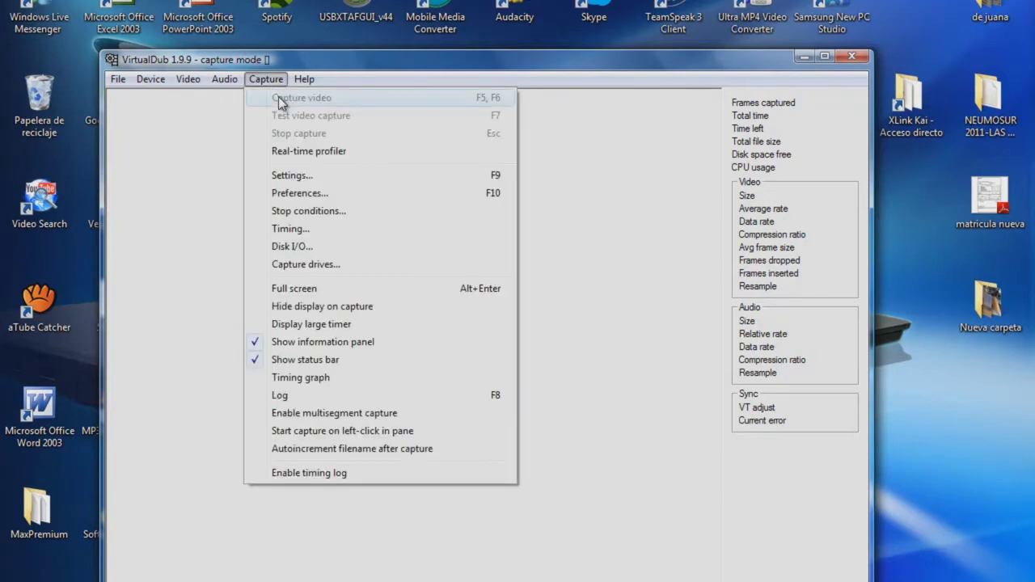
{"action": "left_click", "coordinate": [189, 177]}
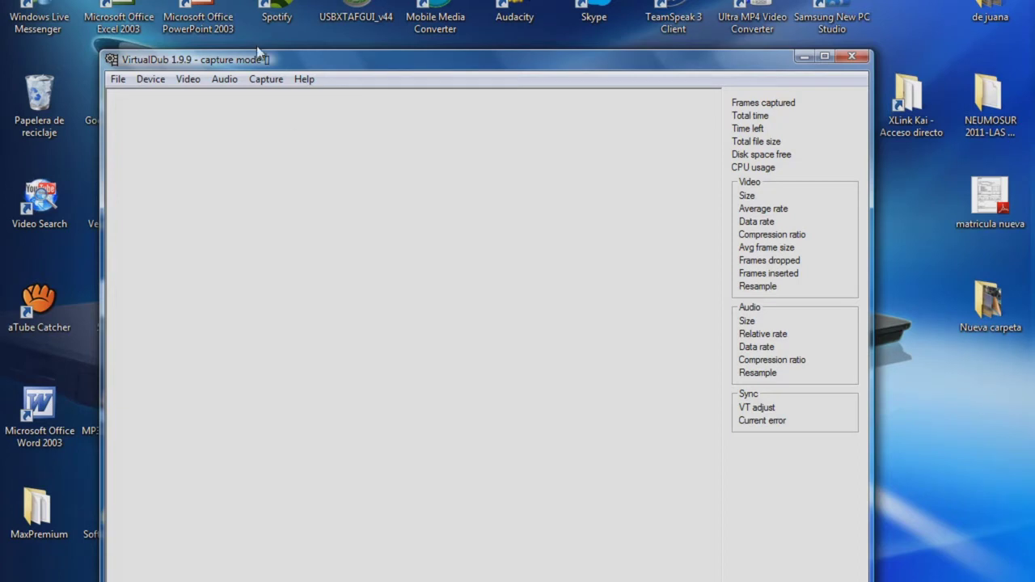
{"action": "left_click", "coordinate": [264, 80]}
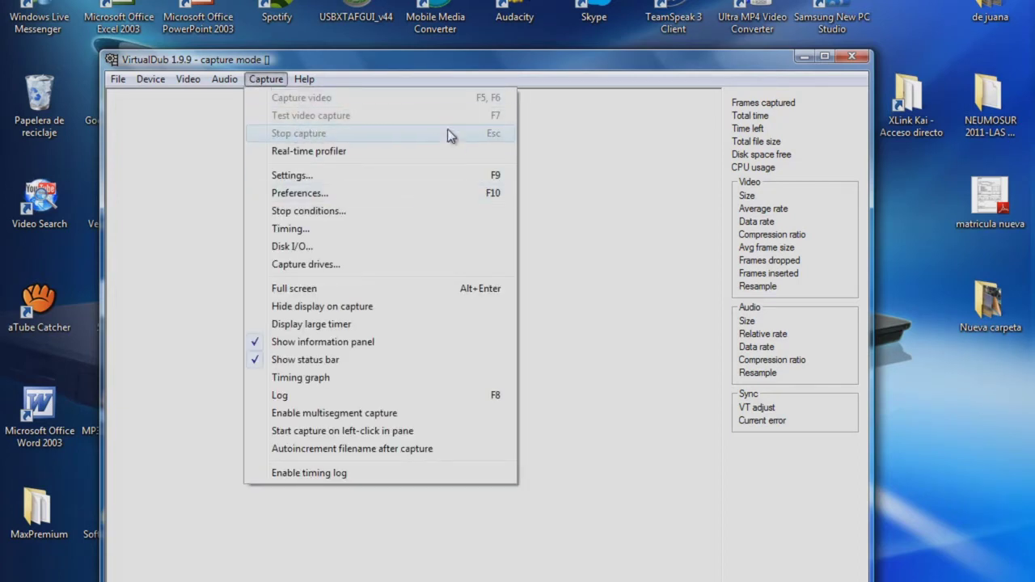
{"action": "left_click", "coordinate": [571, 177]}
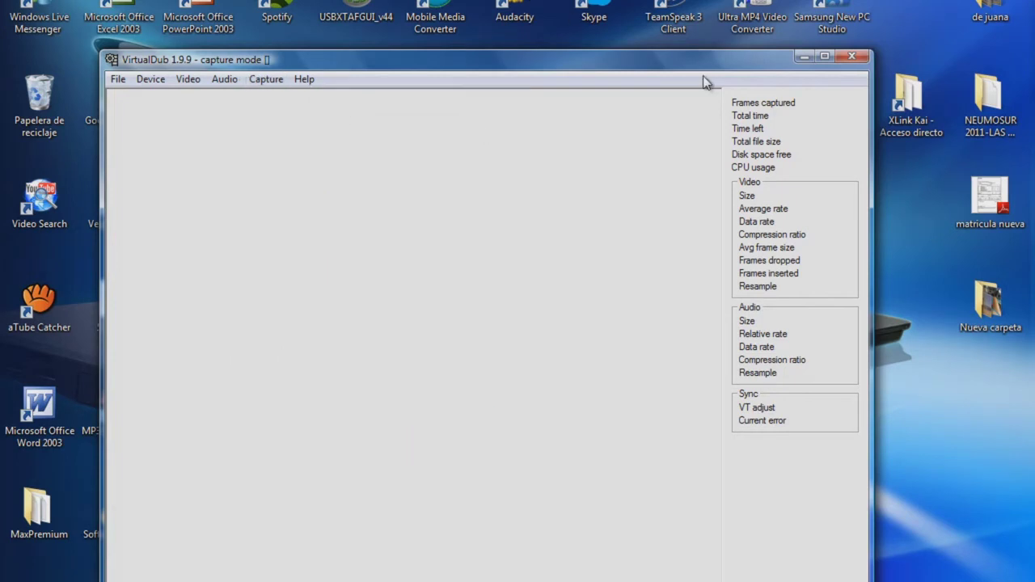
Step: Close VirtualDub and switch to the Vegas Pro project containing the gameplay clip
{"action": "left_click", "coordinate": [865, 55]}
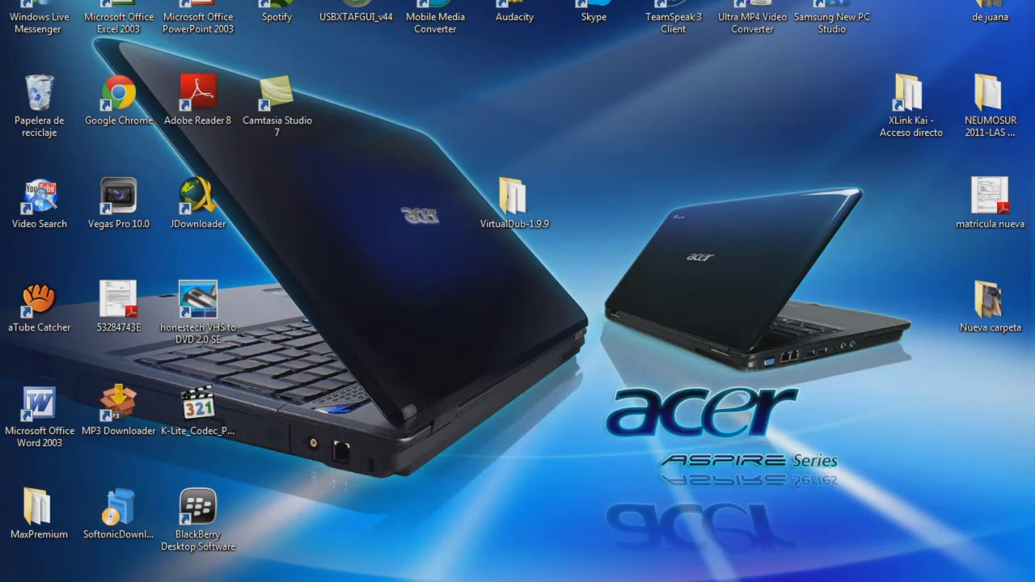
{"action": "left_click", "coordinate": [443, 568]}
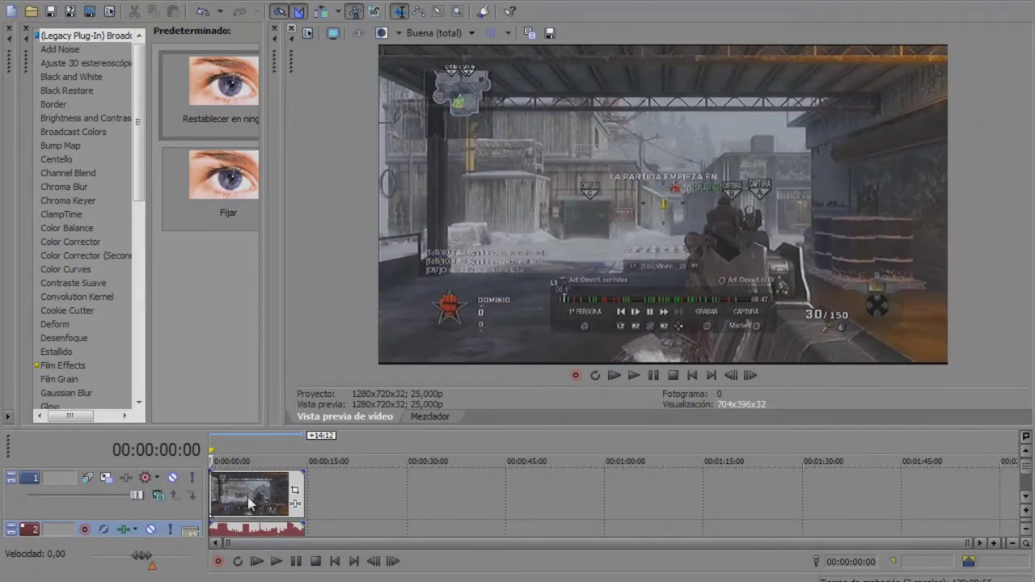
{"action": "left_click_drag", "start_coordinate": [248, 497], "coordinate": [224, 483]}
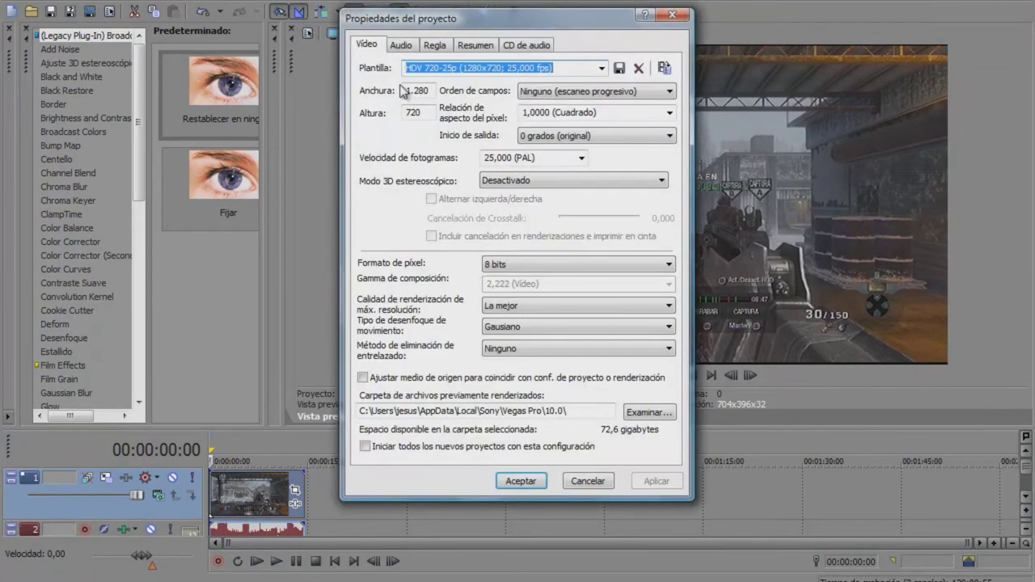
Step: Set the project template to HD 1080-50i (1920x1080; 25,000 fps) after trying HDV 1080-50i
{"action": "left_click", "coordinate": [600, 70]}
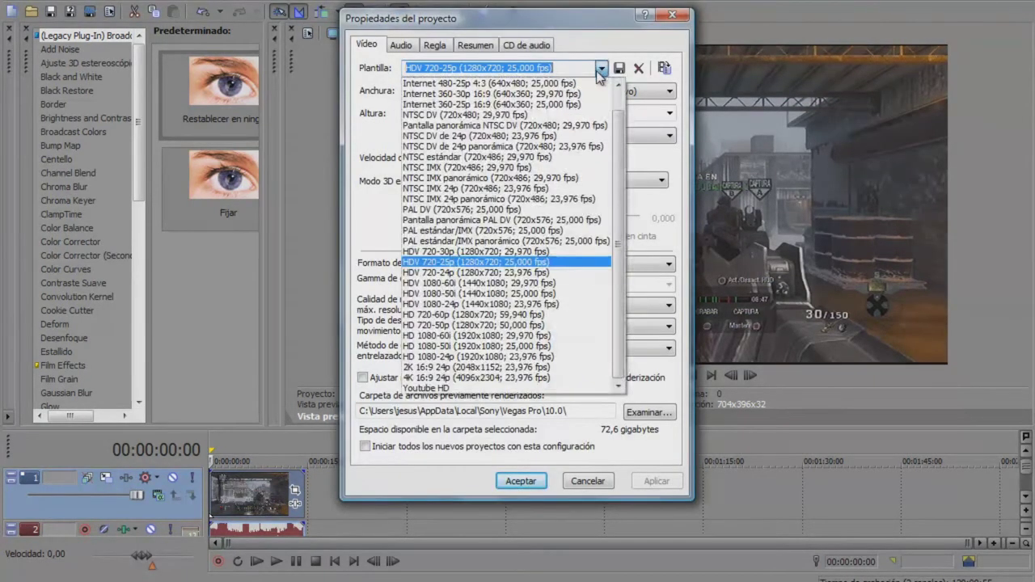
{"action": "left_click", "coordinate": [519, 294]}
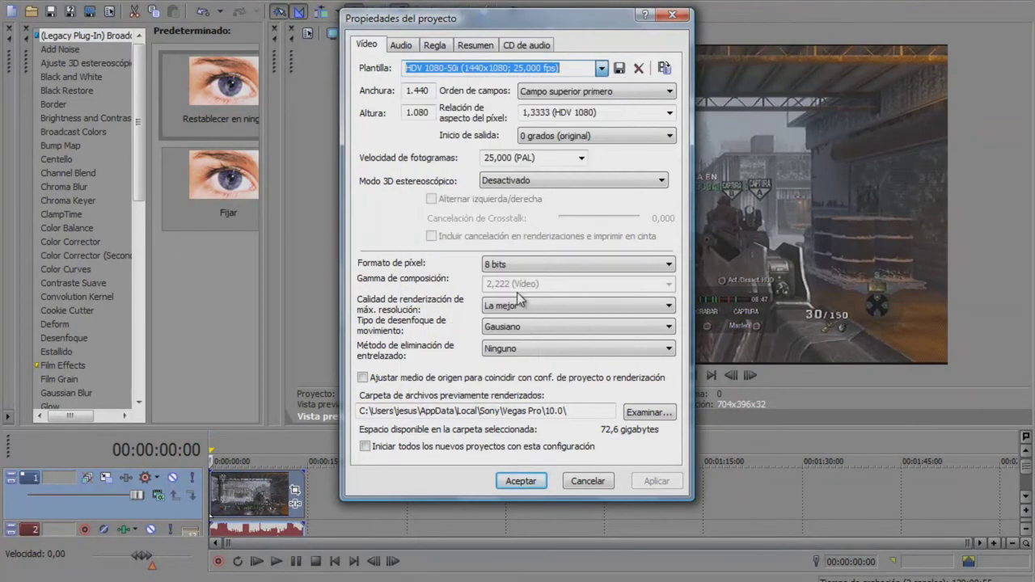
{"action": "left_click", "coordinate": [602, 70]}
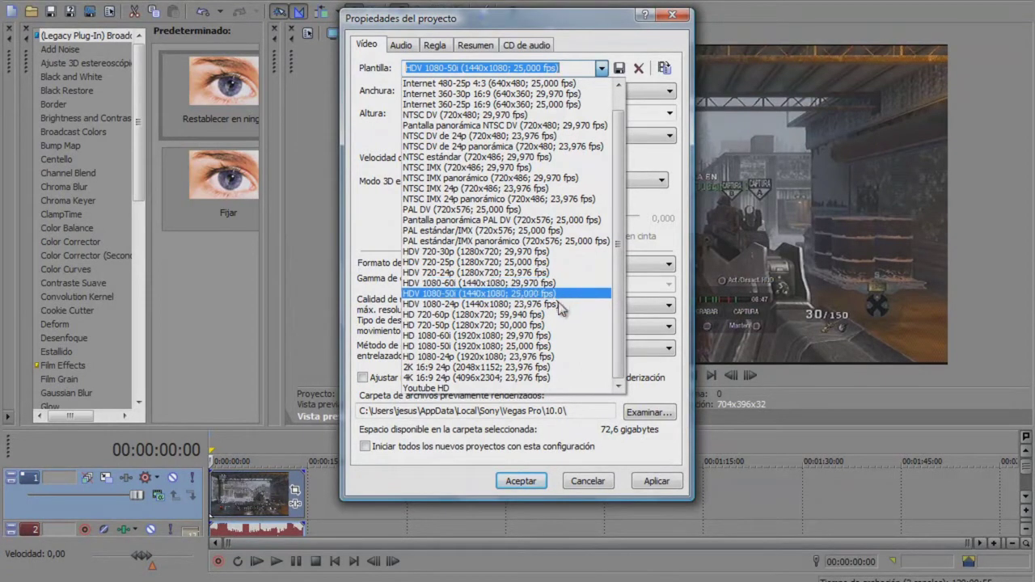
{"action": "left_click", "coordinate": [556, 346]}
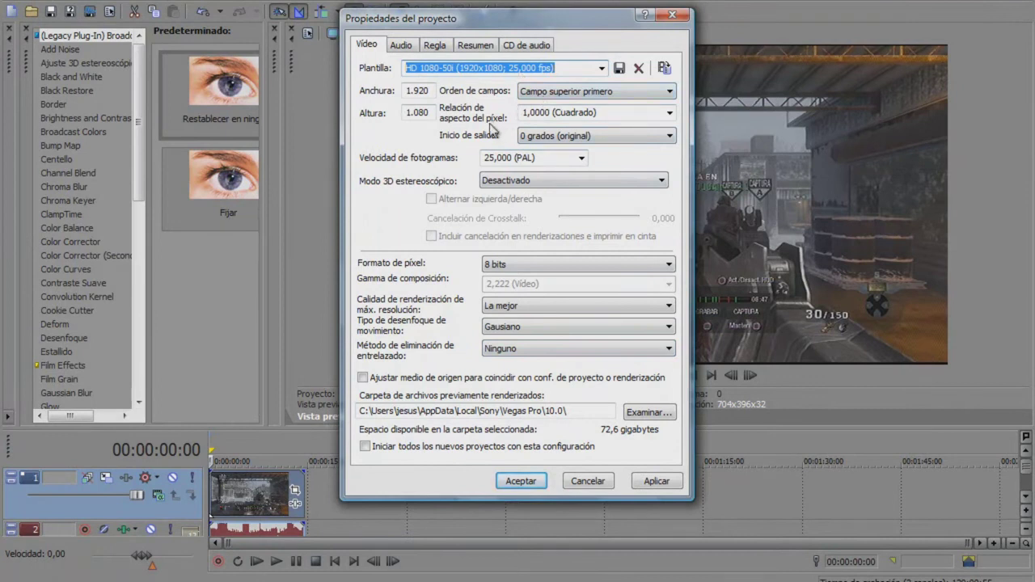
Step: Set the field order to Ninguno (escaneo progresivo), use this configuration for all new projects, and apply the project properties
{"action": "left_click", "coordinate": [582, 91]}
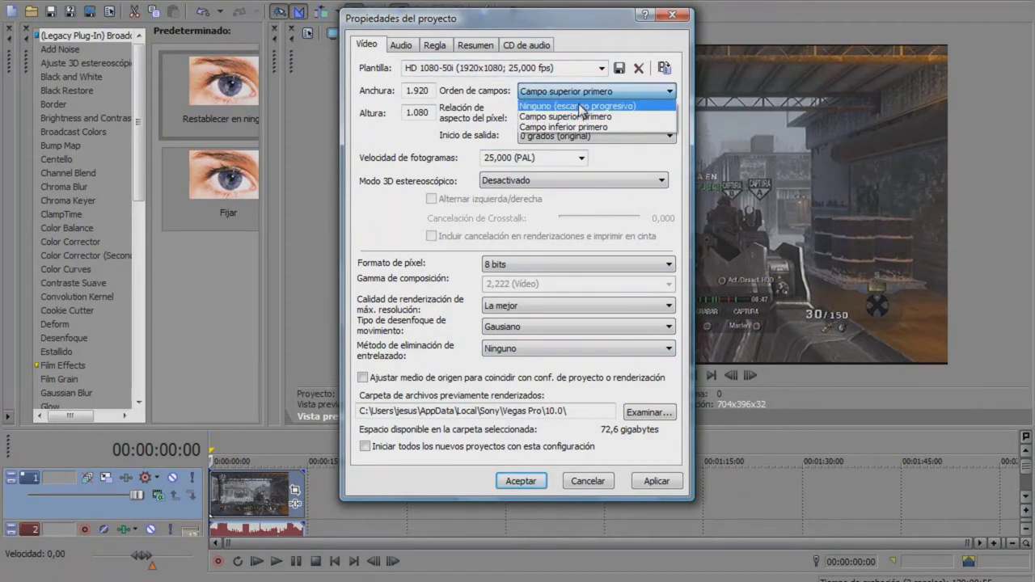
{"action": "left_click", "coordinate": [580, 106]}
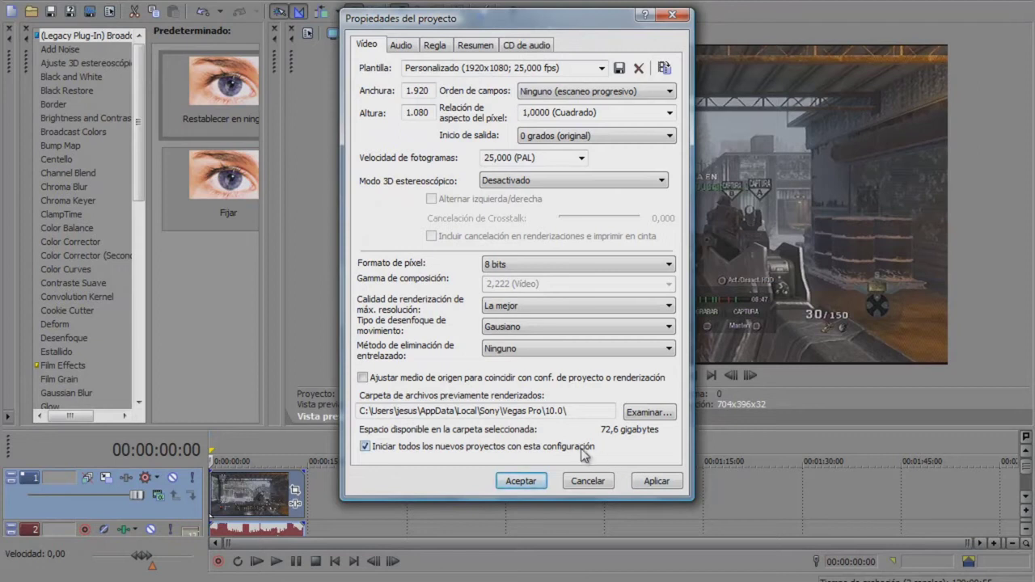
{"action": "left_click", "coordinate": [656, 482]}
{"action": "left_click", "coordinate": [521, 483]}
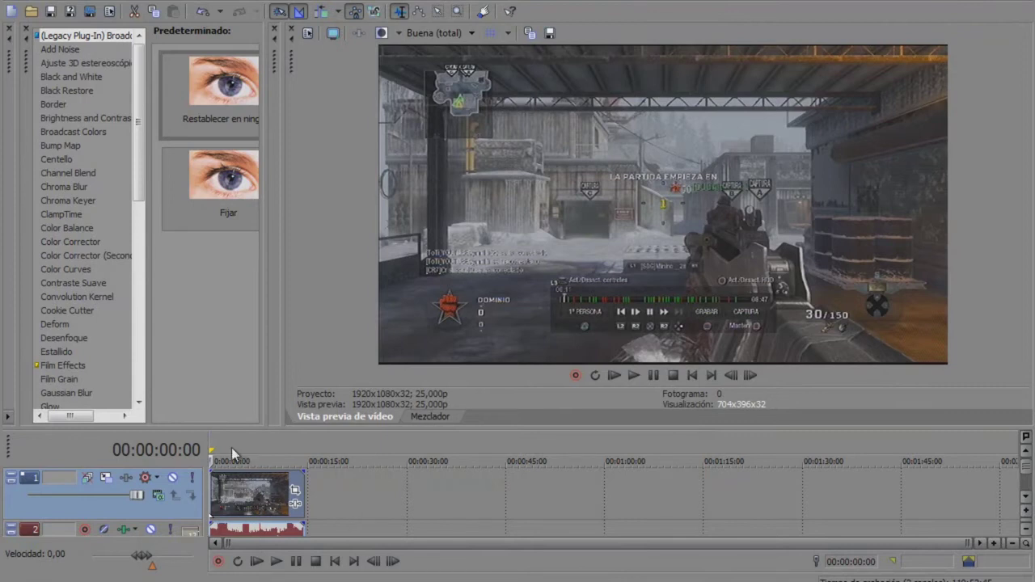
Step: Apply the Sharpen effect with the Restablecer en ninguno preset to the timeline's video clip and close its settings
{"action": "left_click_drag", "start_coordinate": [138, 149], "coordinate": [145, 375]}
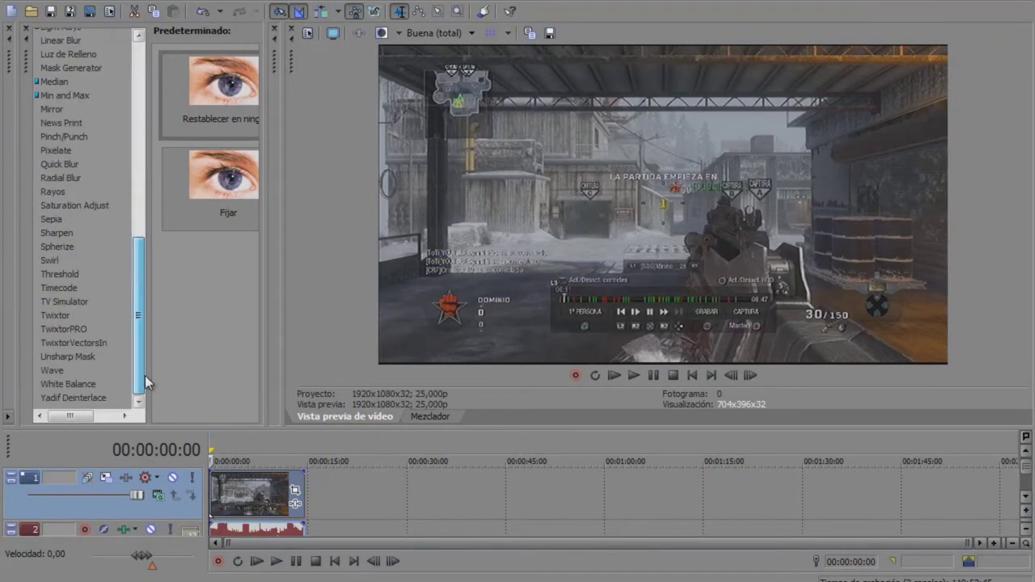
{"action": "left_click", "coordinate": [56, 233]}
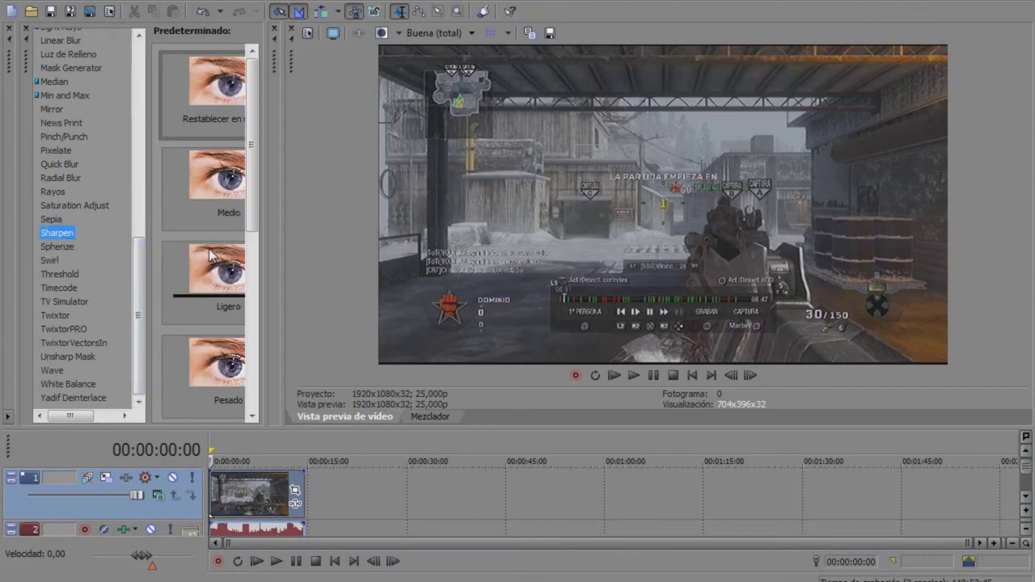
{"action": "left_click_drag", "start_coordinate": [209, 106], "coordinate": [234, 493]}
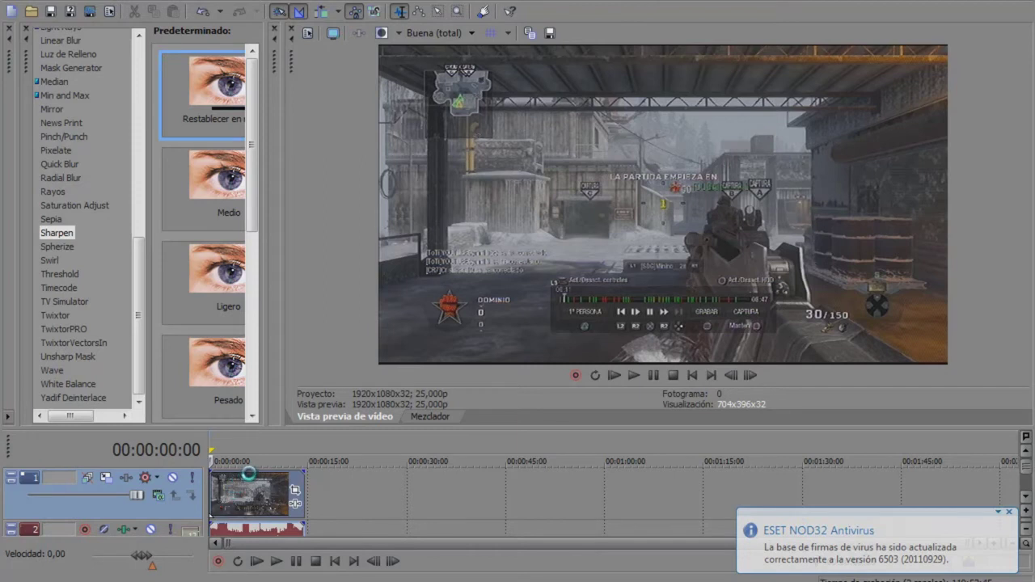
{"action": "left_click", "coordinate": [1012, 514]}
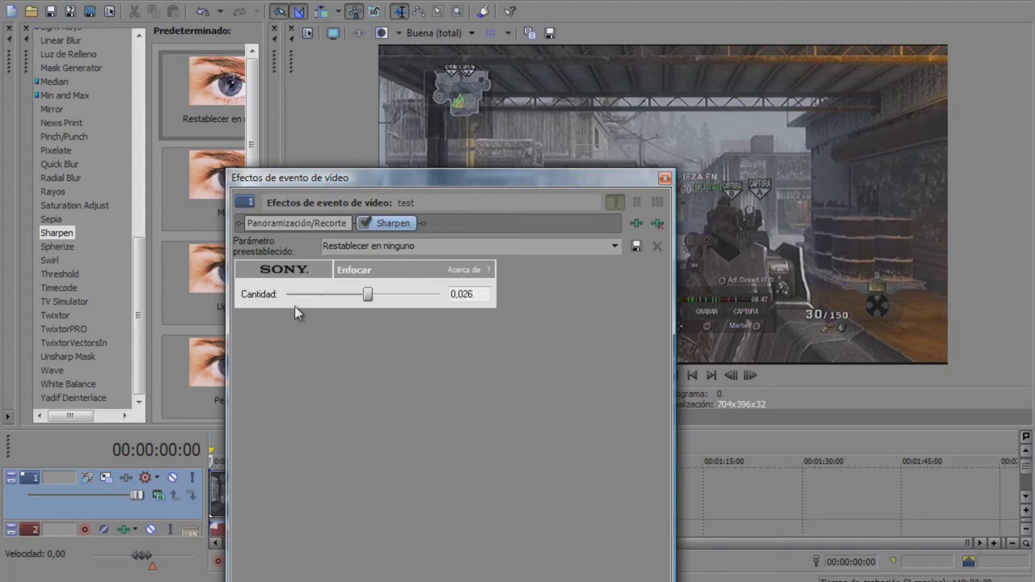
{"action": "left_click_drag", "start_coordinate": [402, 304], "coordinate": [412, 307]}
{"action": "left_click", "coordinate": [665, 176]}
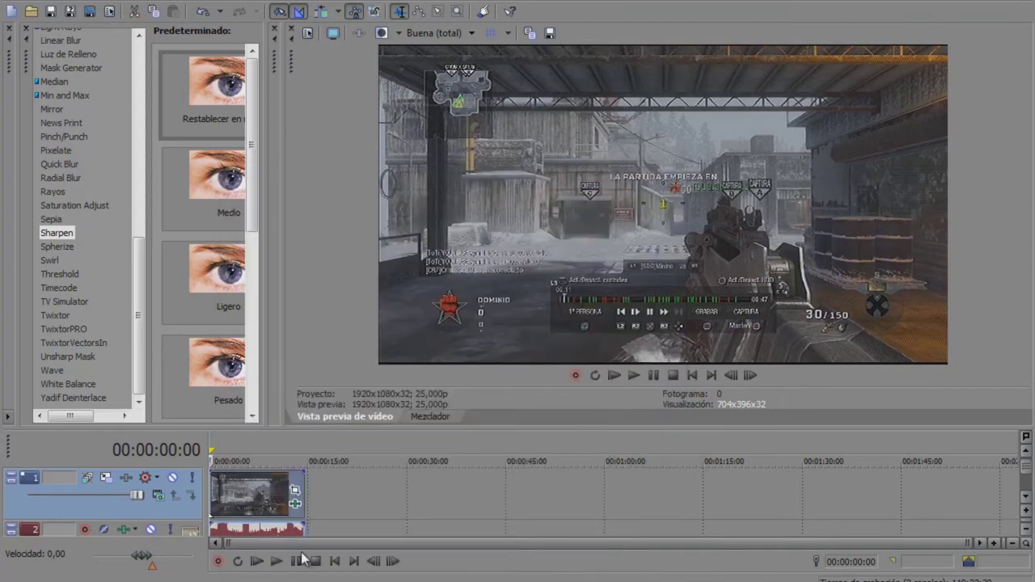
Step: Open the custom render settings of the Video para Windows (*.avi) Youtube HD template and review its video format and interleave interval
{"action": "left_click_drag", "start_coordinate": [134, 274], "coordinate": [116, 44]}
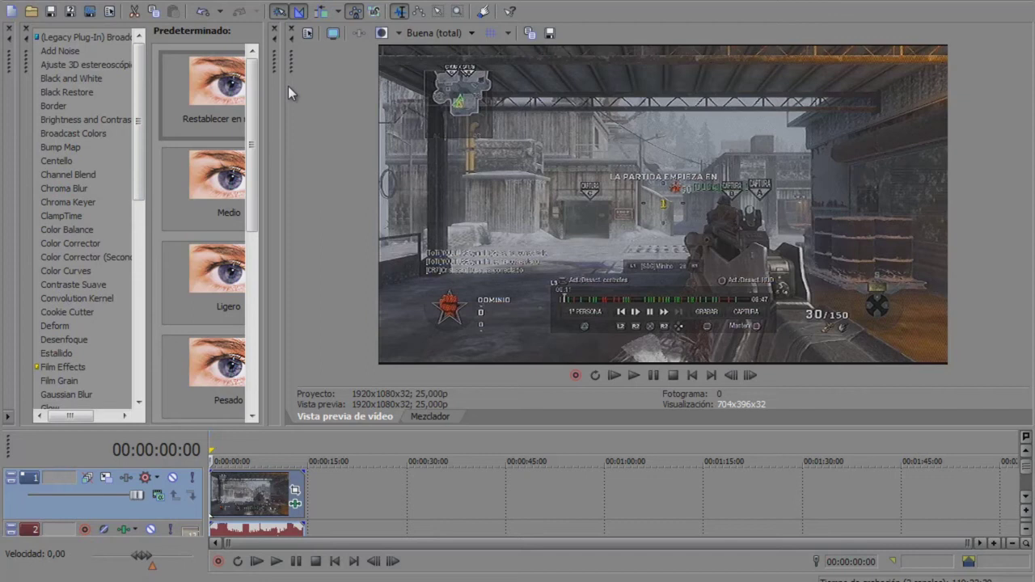
{"action": "left_click", "coordinate": [90, 10]}
{"action": "left_click", "coordinate": [90, 11]}
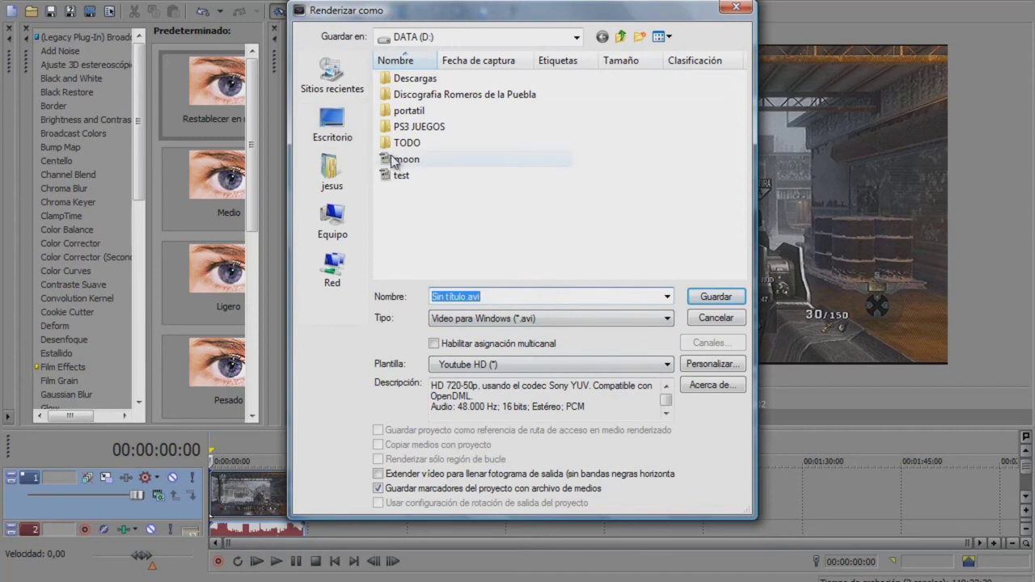
{"action": "mouse_move", "coordinate": [390, 179]}
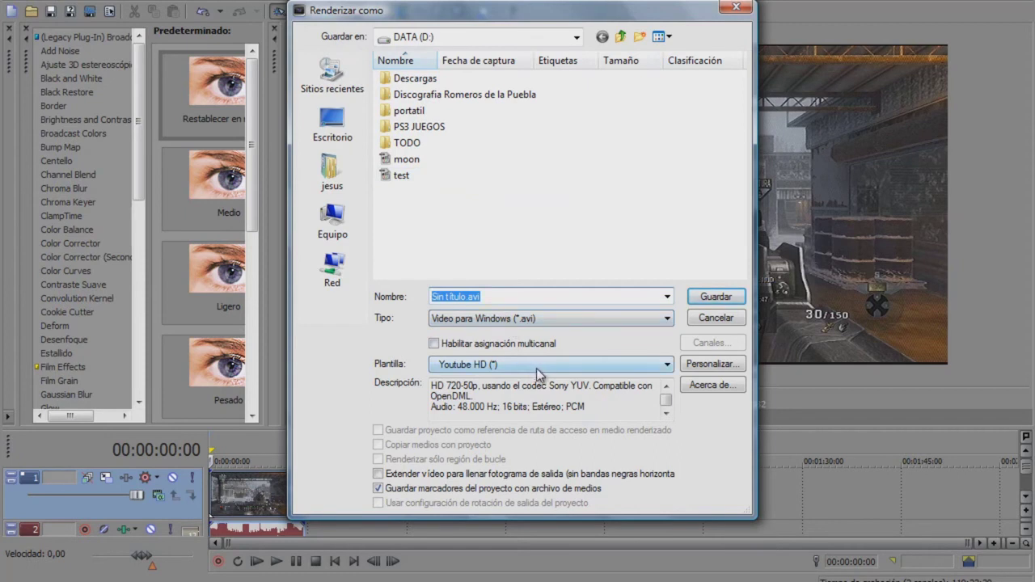
{"action": "left_click", "coordinate": [668, 366]}
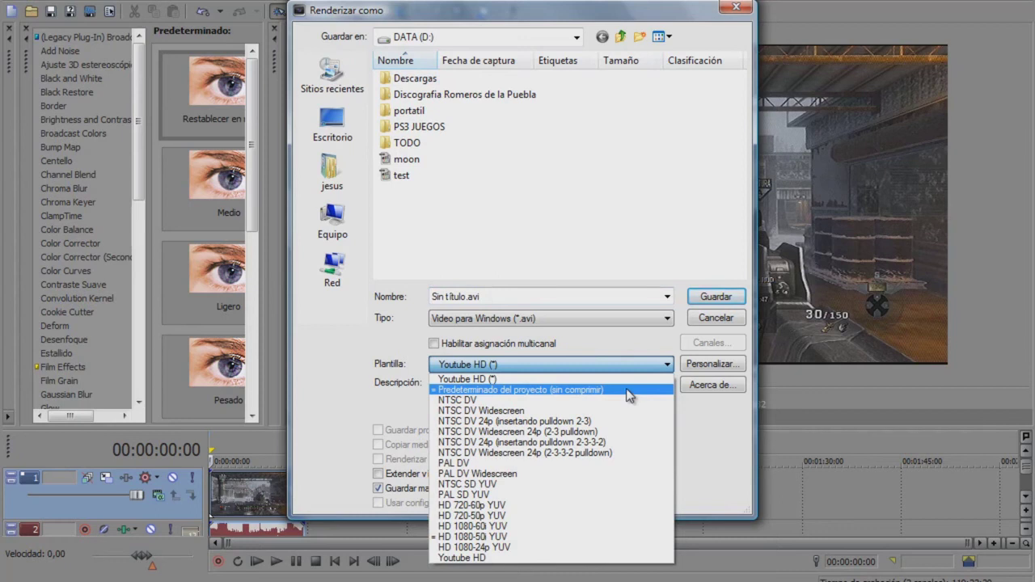
{"action": "left_click", "coordinate": [686, 370]}
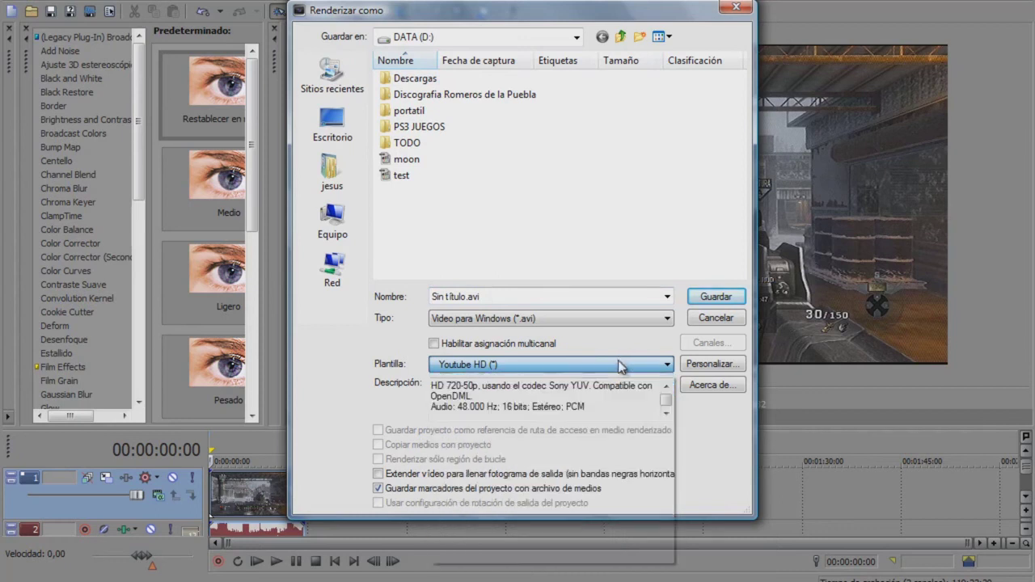
{"action": "left_click", "coordinate": [686, 368]}
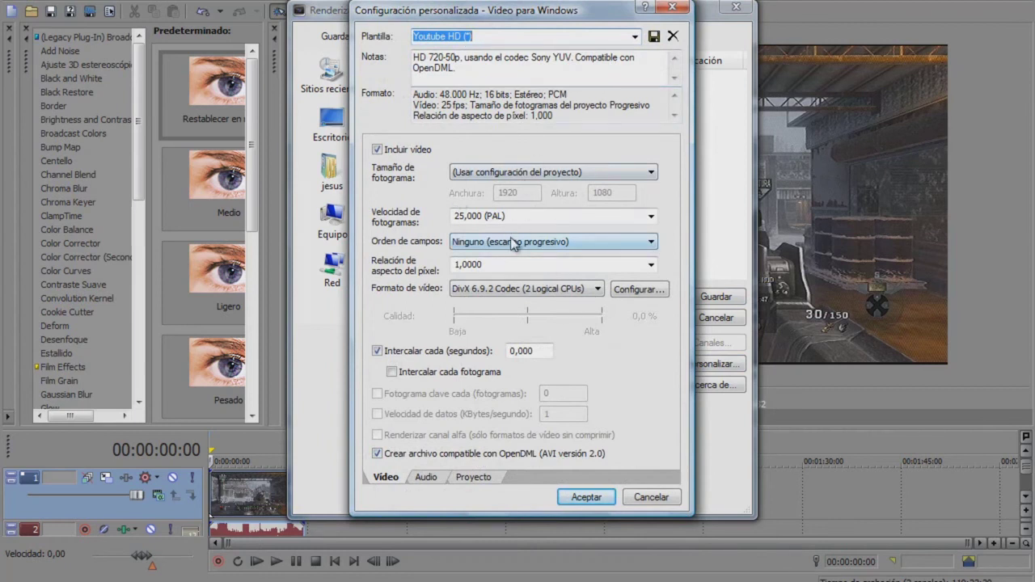
{"action": "left_click", "coordinate": [589, 294]}
{"action": "left_click_drag", "start_coordinate": [539, 350], "coordinate": [513, 356]}
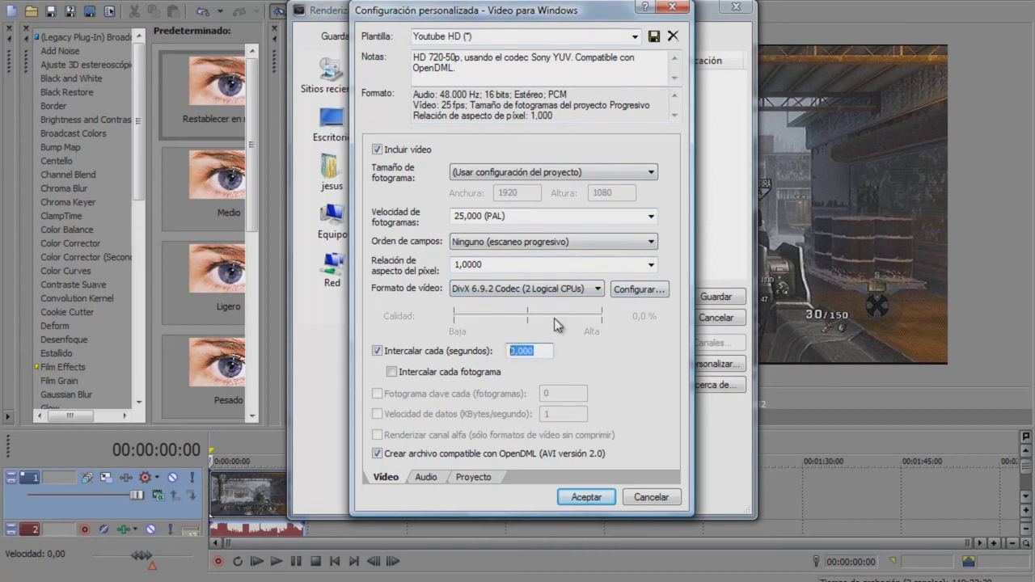
Step: Examine the DivX codec's certification profile and bit rate for the render and accept the codec properties
{"action": "left_click", "coordinate": [647, 290]}
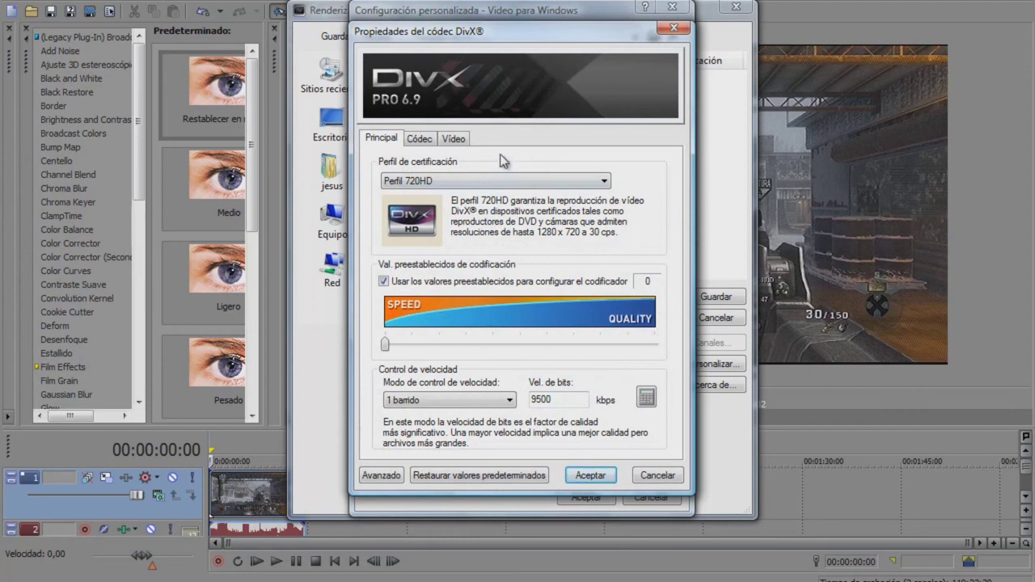
{"action": "double_click", "coordinate": [556, 393]}
{"action": "left_click", "coordinate": [589, 476]}
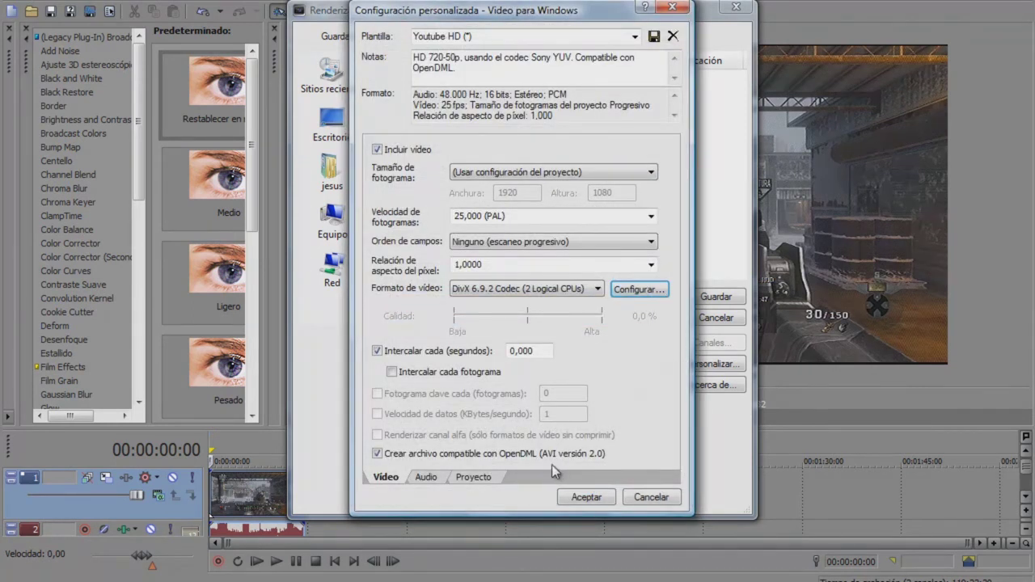
Step: Check the template's project render quality, accept the custom settings, and close the render dialog without rendering
{"action": "left_click", "coordinate": [473, 477]}
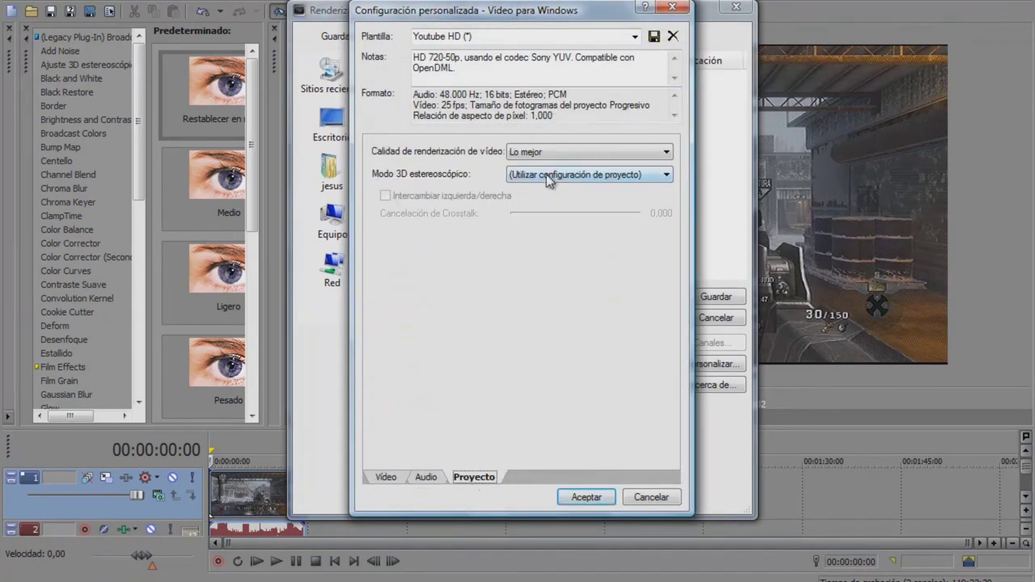
{"action": "left_click", "coordinate": [599, 497]}
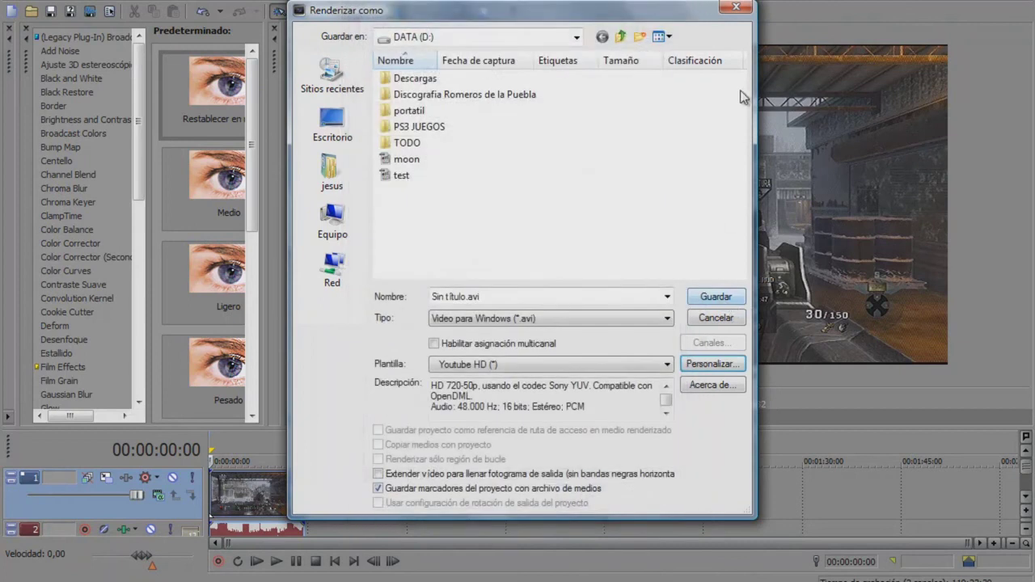
{"action": "left_click", "coordinate": [736, 8]}
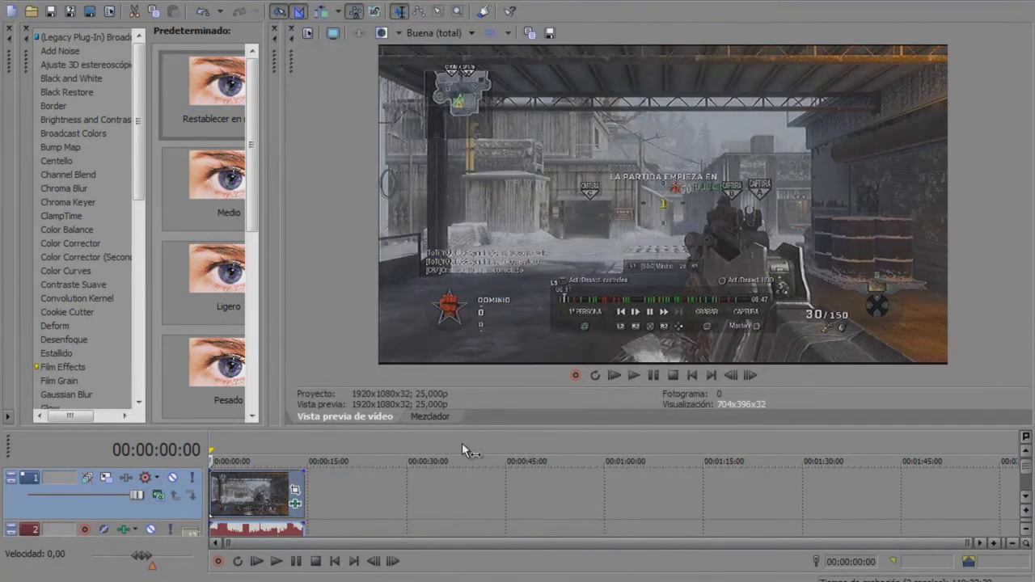